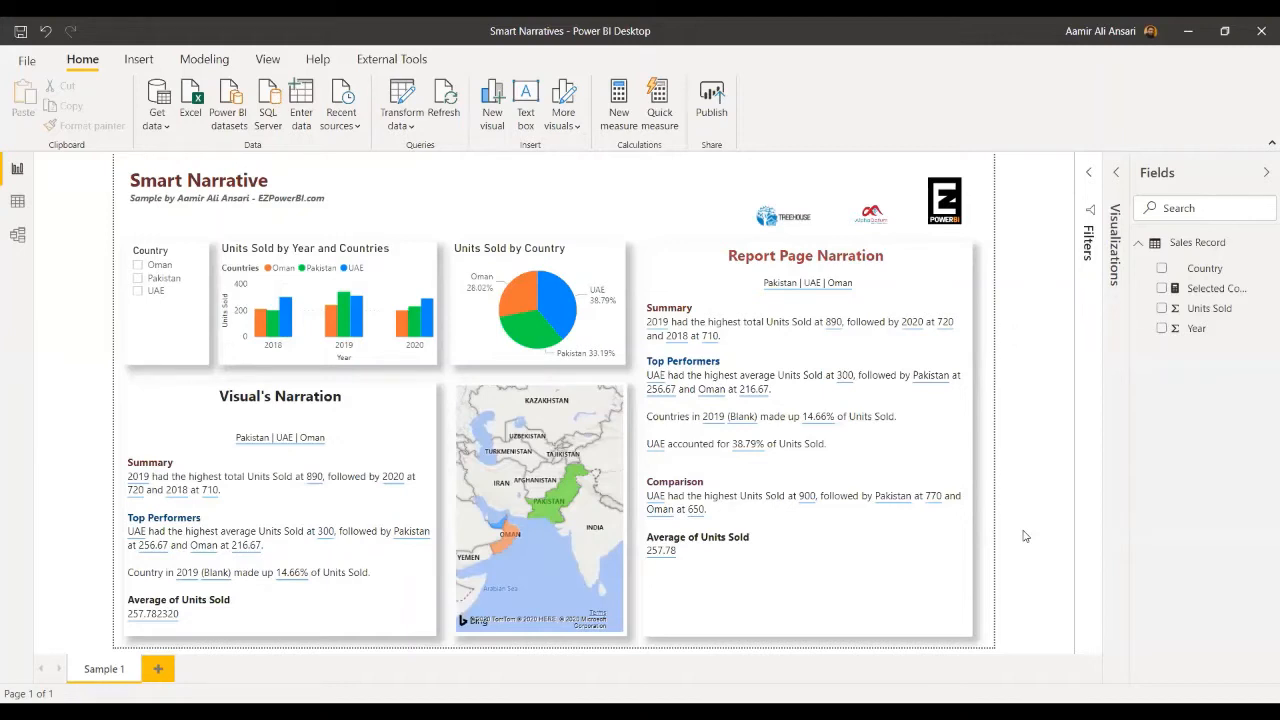
- Inspect the Smart narrative visual setting among the global Preview features, and leave the options without saving
{"action": "left_click", "coordinate": [27, 62]}
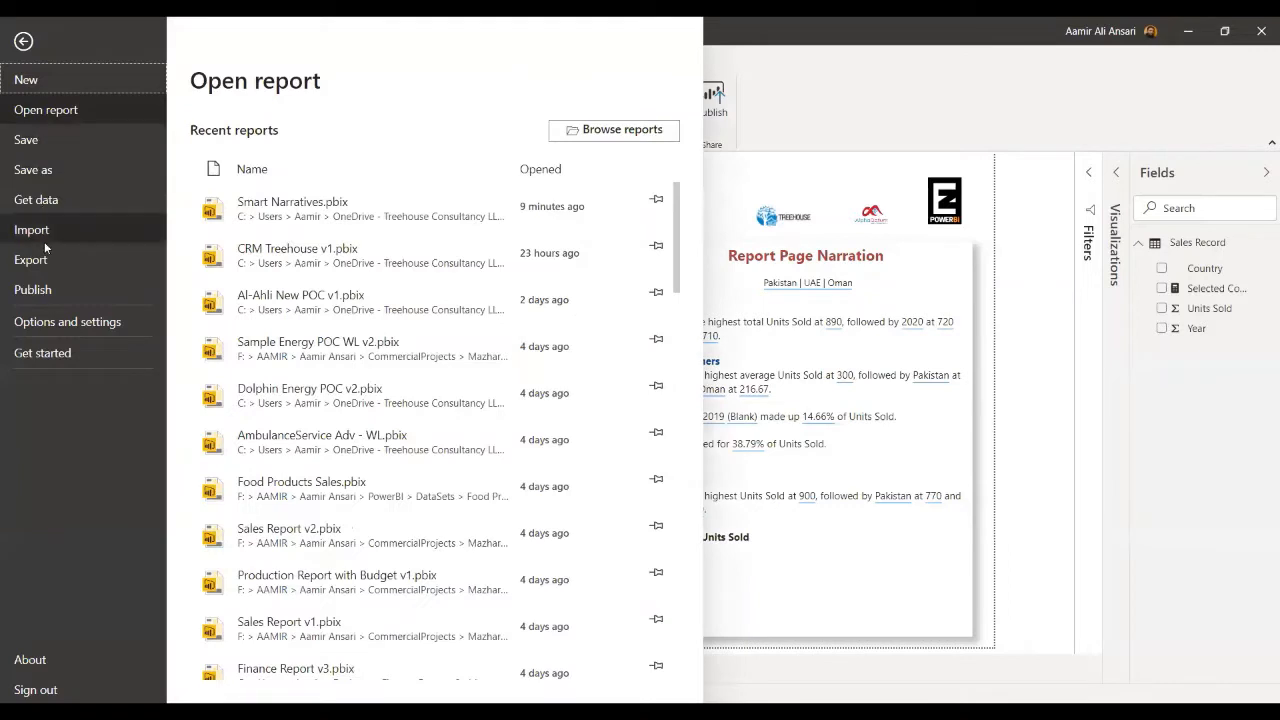
{"action": "left_click", "coordinate": [48, 323]}
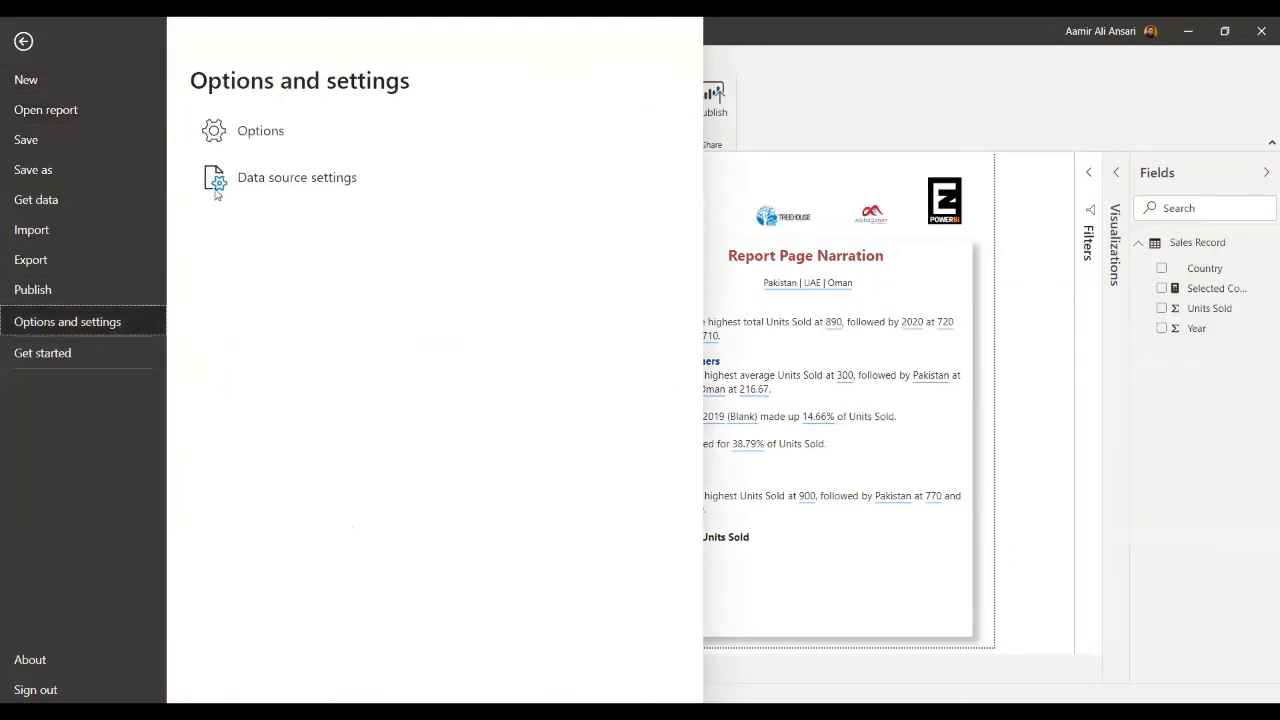
{"action": "left_click", "coordinate": [240, 131]}
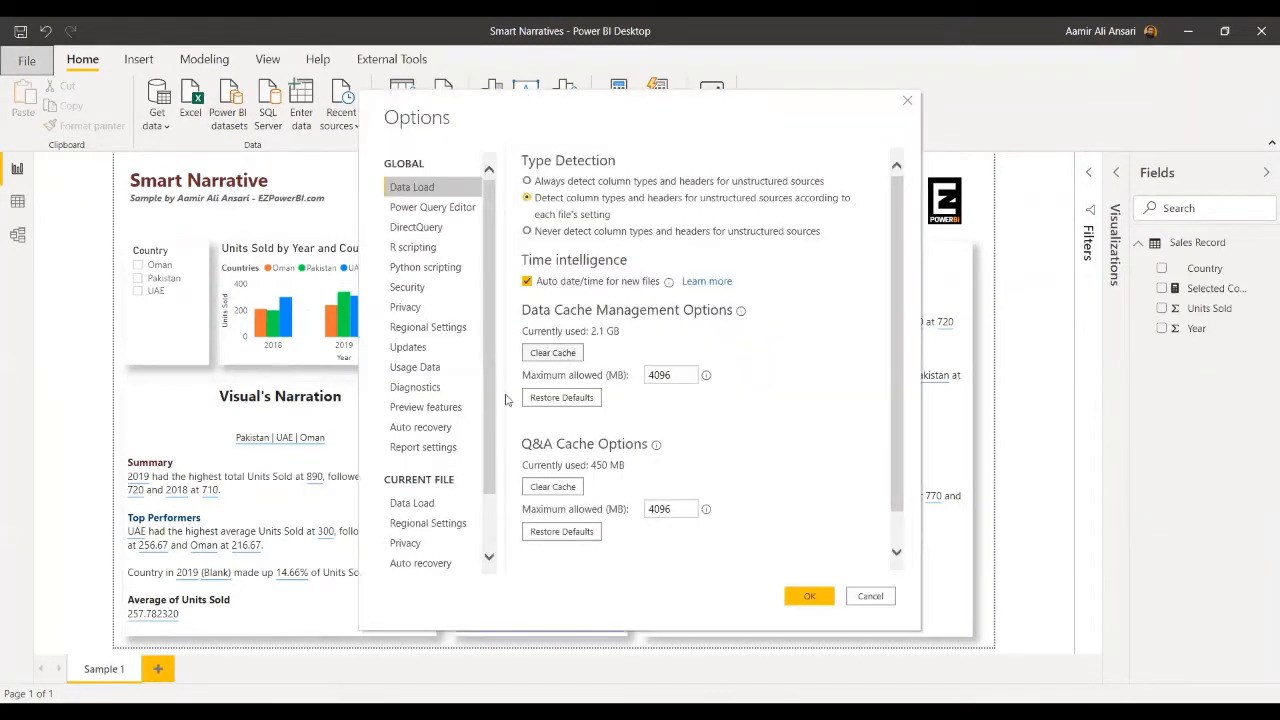
{"action": "left_click", "coordinate": [428, 408]}
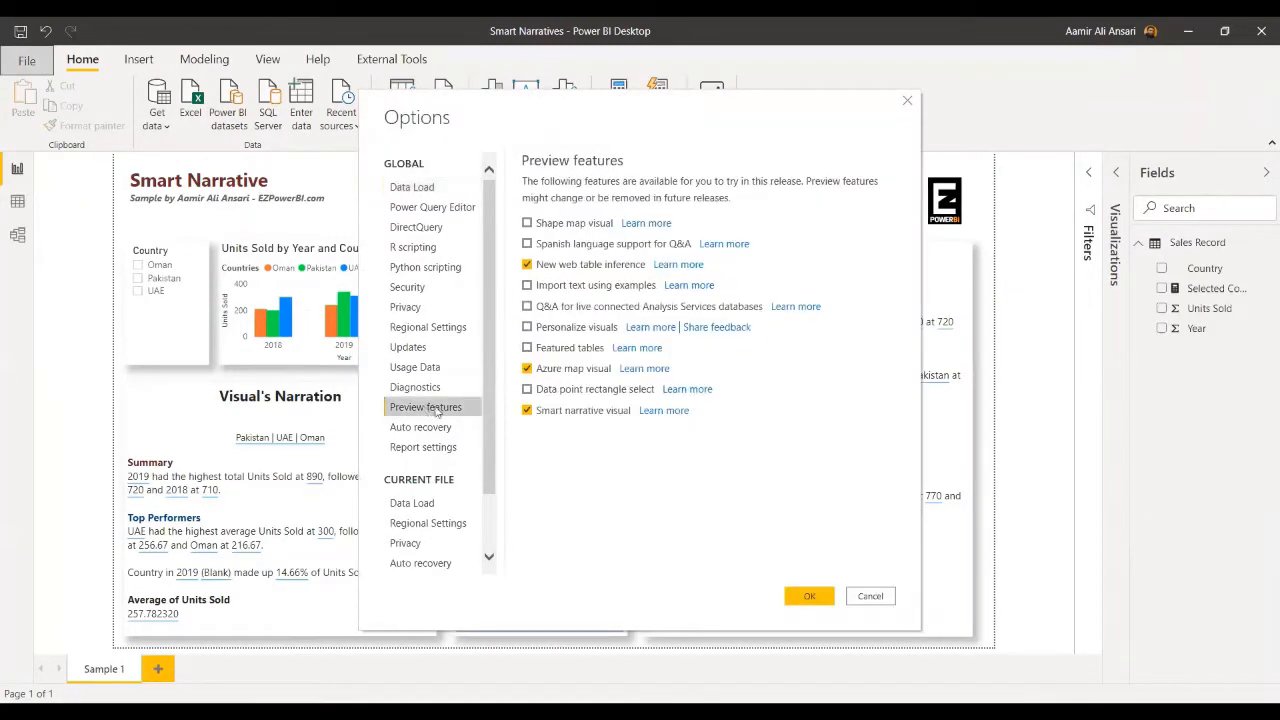
{"action": "left_click", "coordinate": [572, 413]}
{"action": "left_click", "coordinate": [870, 596]}
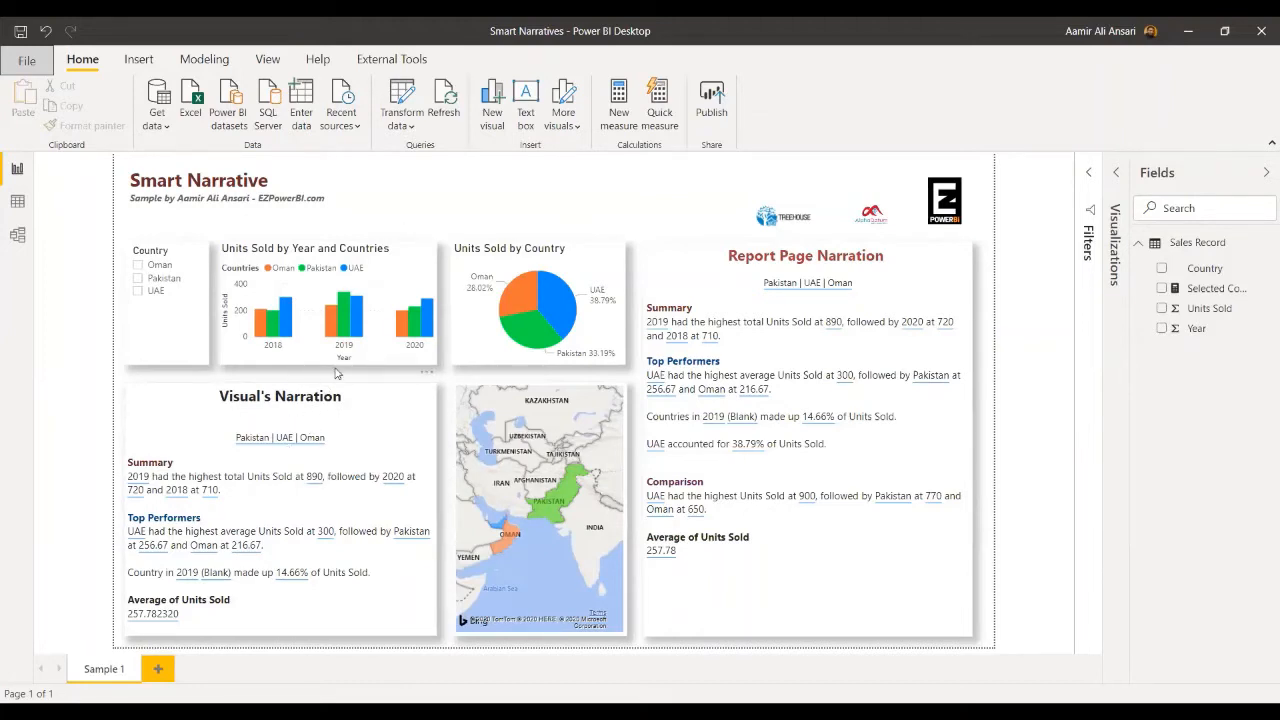
- Look at the Summarize command offered for the Units Sold by Year and Countries chart without running it
{"action": "left_click", "coordinate": [284, 248]}
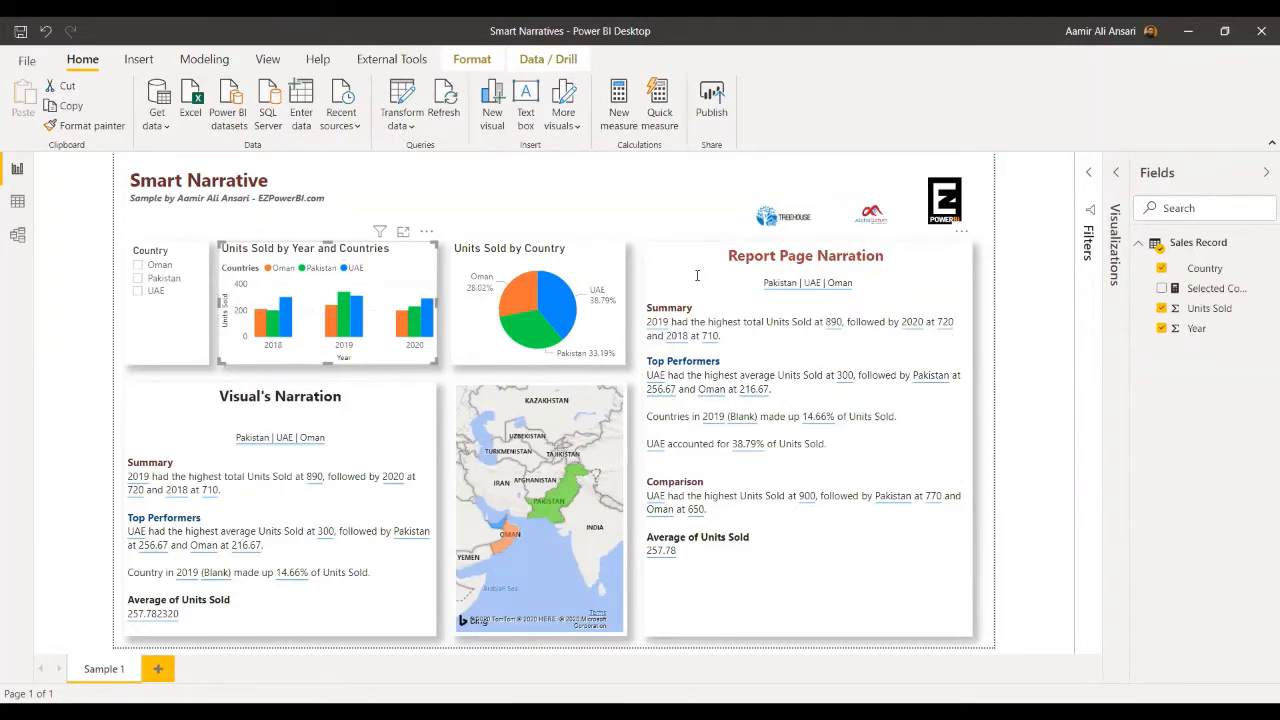
{"action": "left_click", "coordinate": [560, 199]}
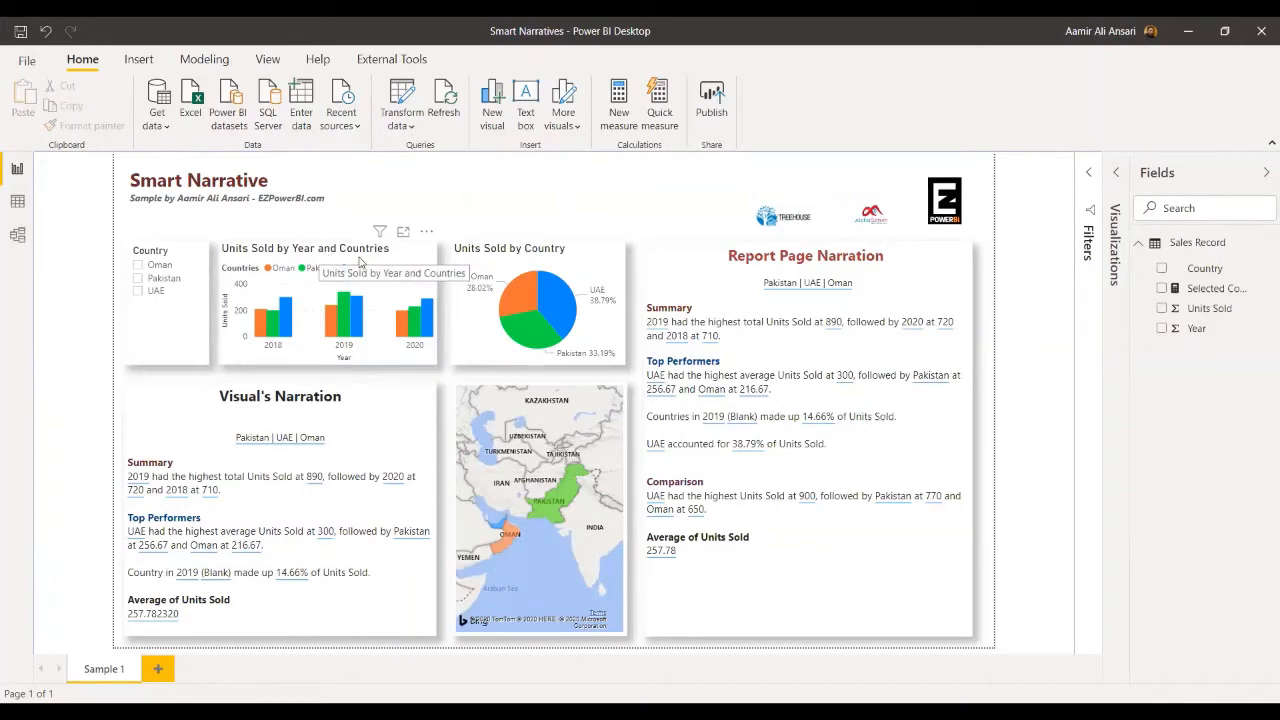
{"action": "left_click", "coordinate": [388, 270]}
{"action": "right_click", "coordinate": [388, 270]}
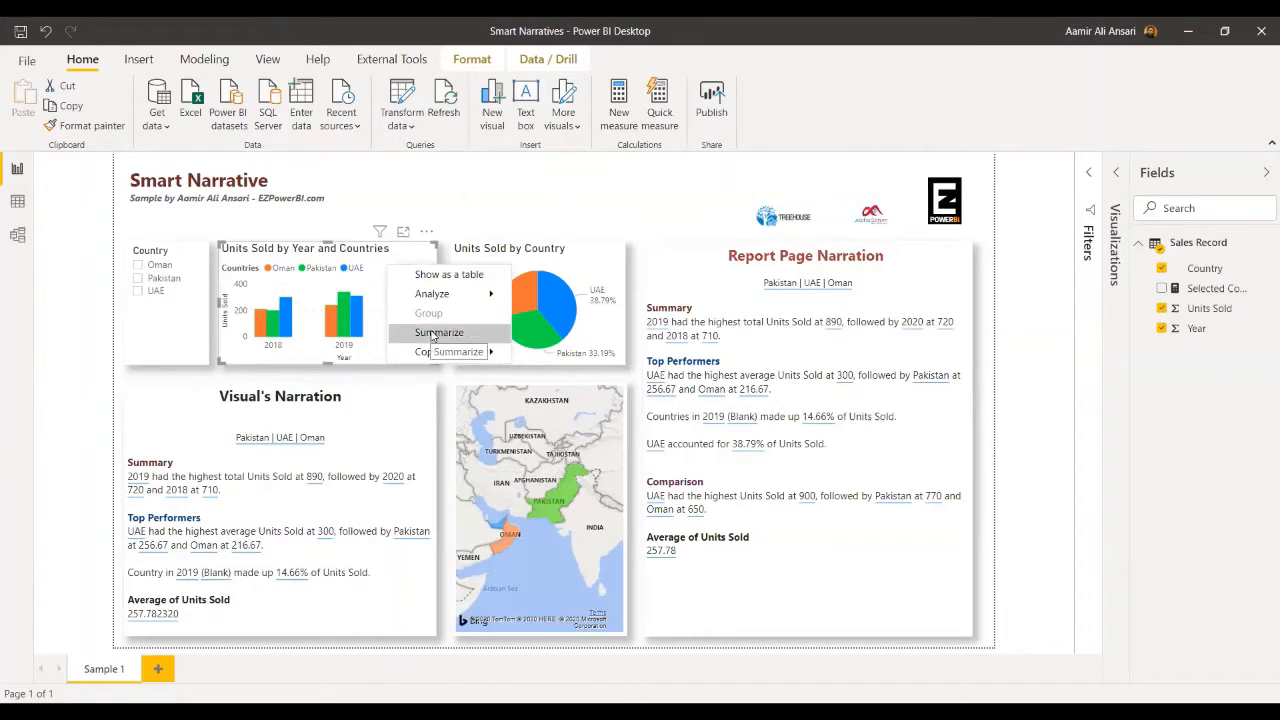
{"action": "left_click", "coordinate": [316, 374]}
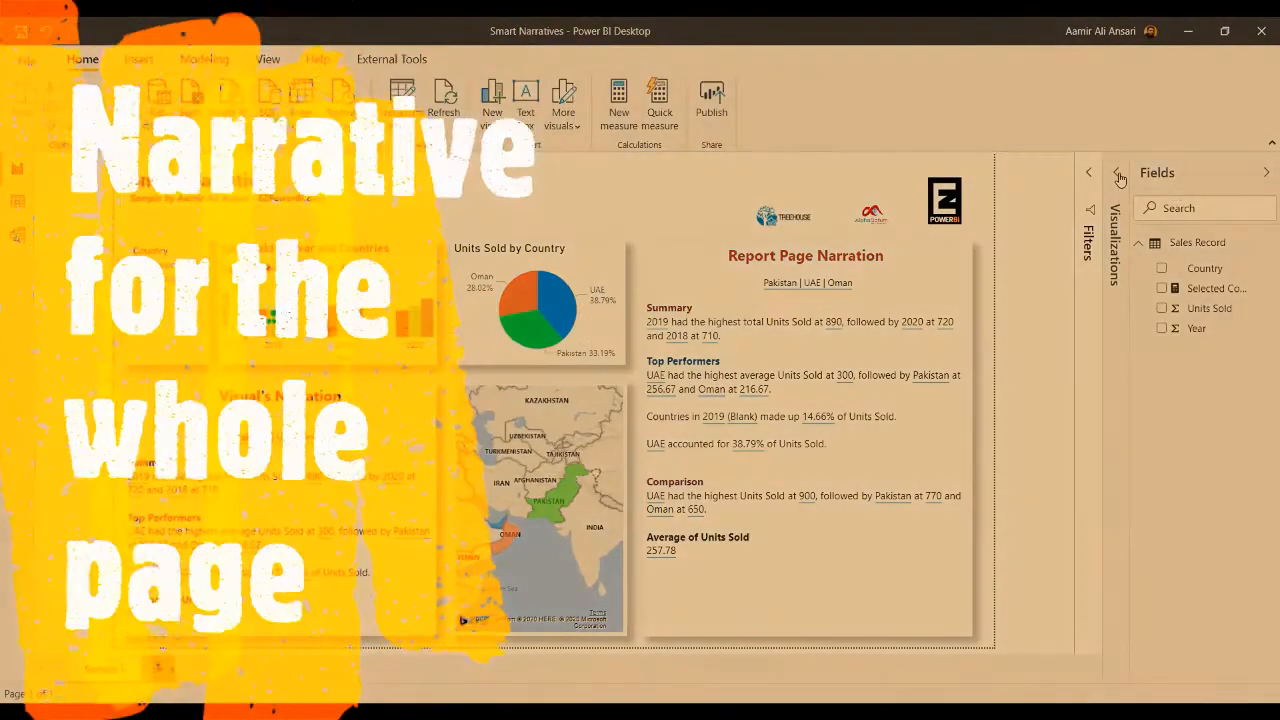
- Copy the Country slicer, column chart, pie chart and map onto a new report page without syncing them
{"action": "left_click", "coordinate": [1117, 174]}
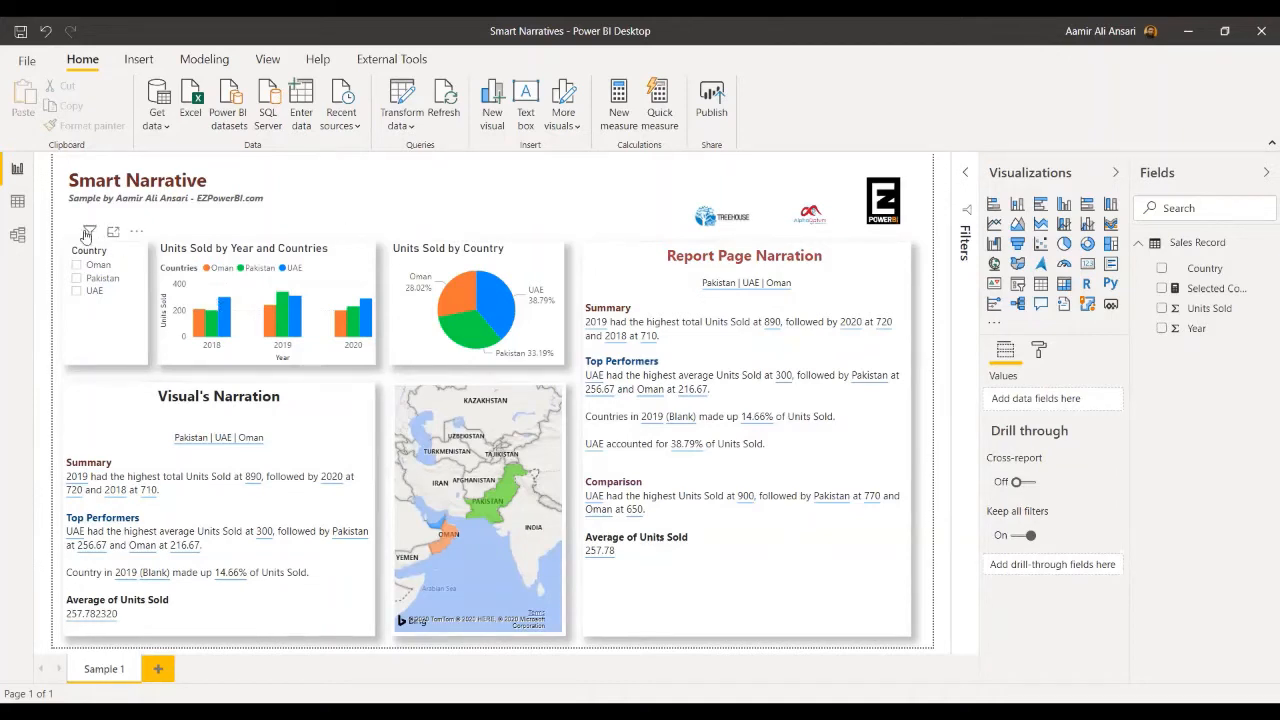
{"action": "left_click_drag", "start_coordinate": [57, 230], "coordinate": [578, 378]}
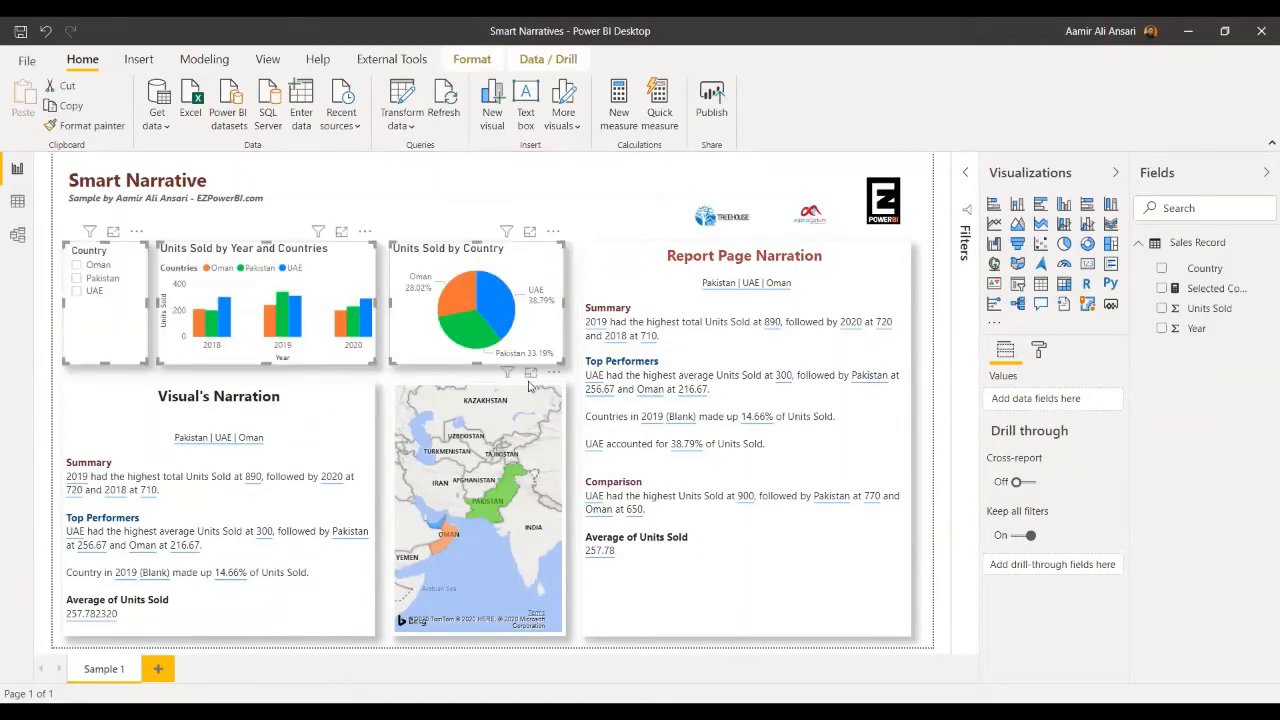
{"action": "left_click", "coordinate": [530, 386]}
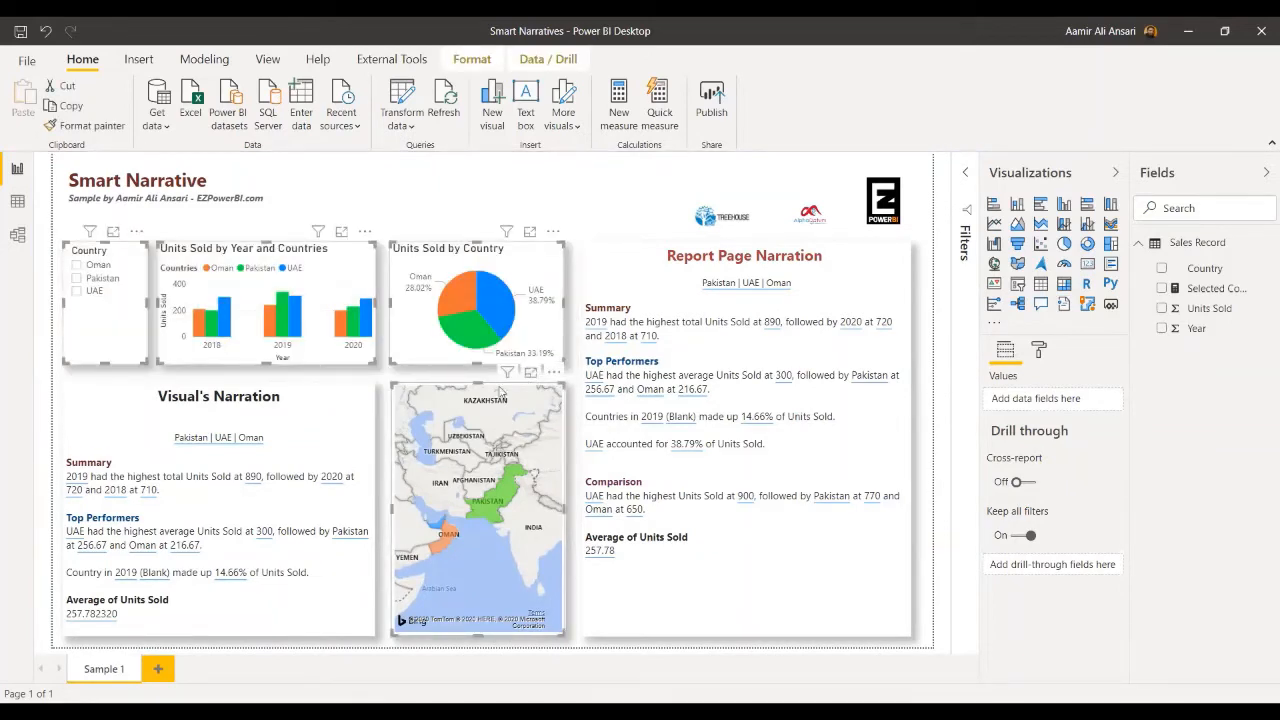
{"action": "key", "text": "ctrl+c"}
{"action": "left_click", "coordinate": [157, 670]}
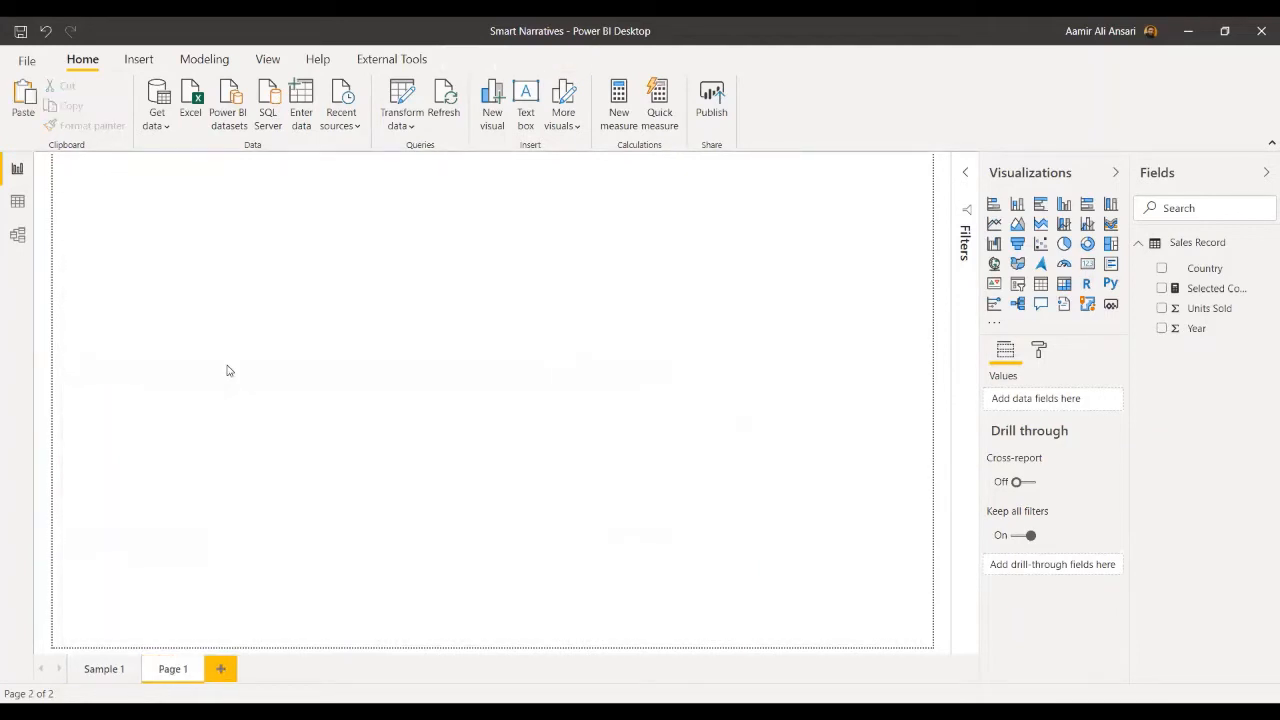
{"action": "key", "text": "ctrl+v"}
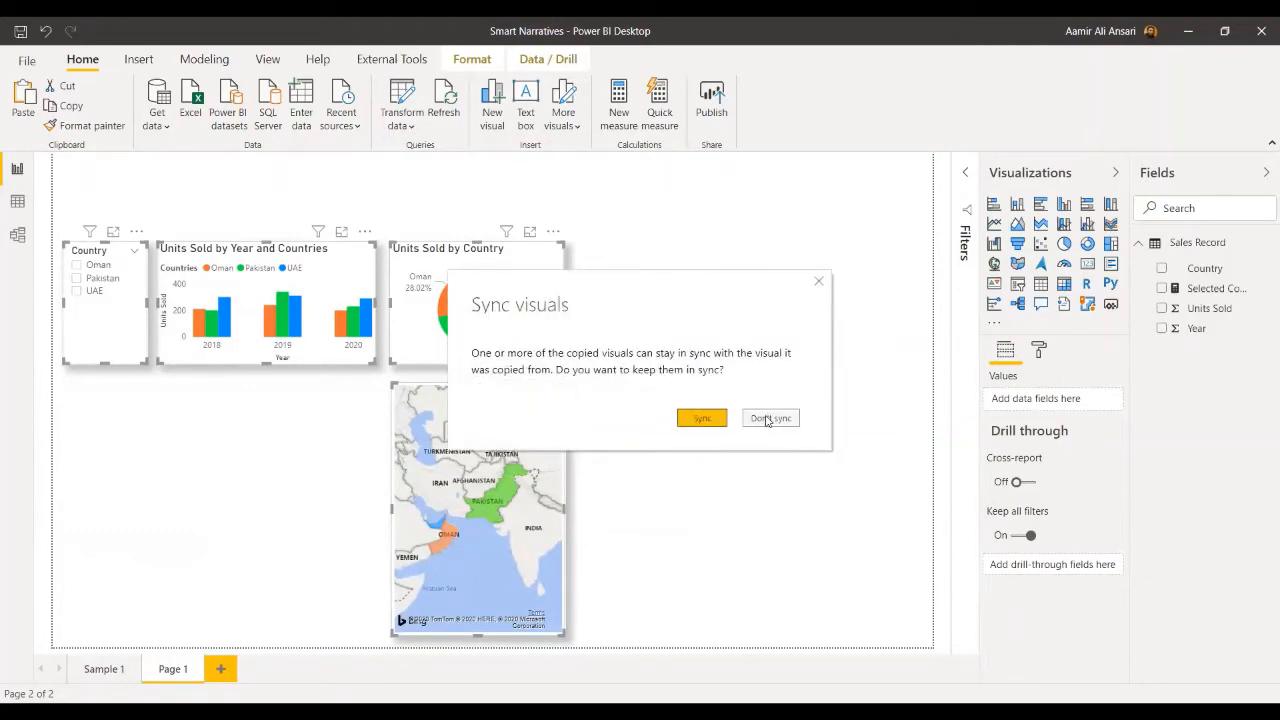
{"action": "left_click", "coordinate": [767, 419]}
{"action": "left_click", "coordinate": [733, 378]}
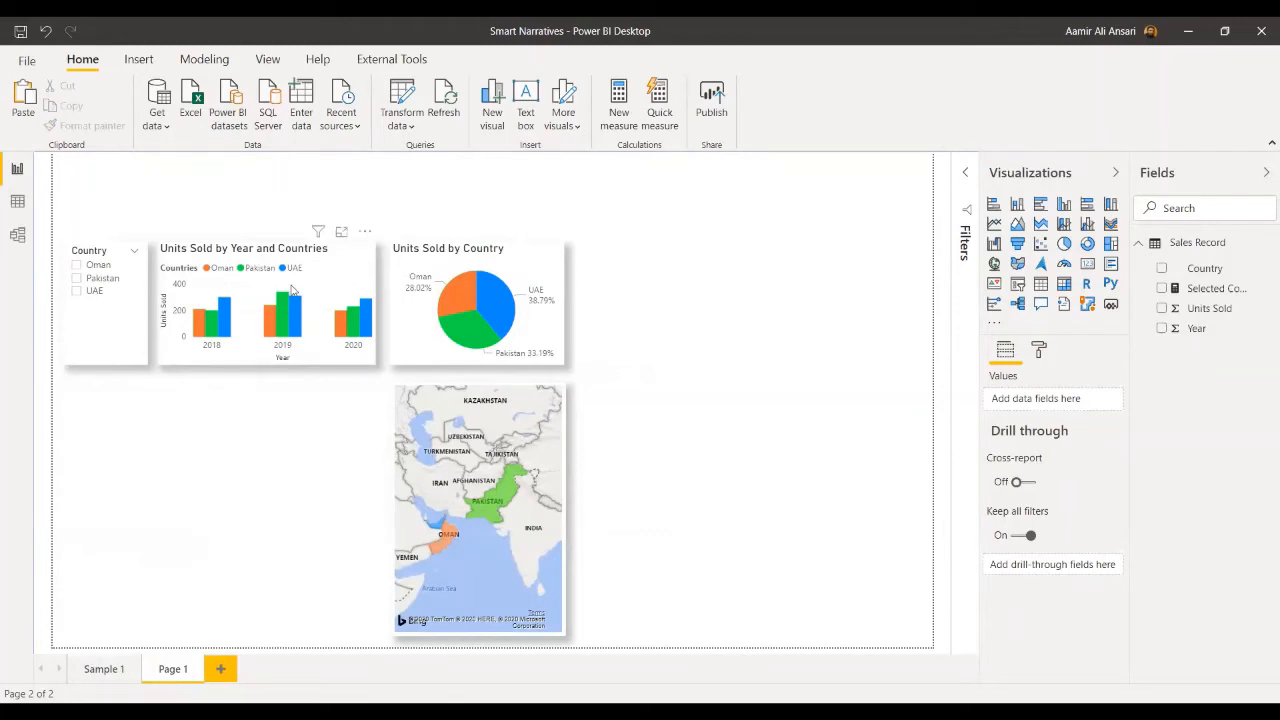
- Examine the axis, legend and value fields assigned to the Units Sold by Year and Countries chart
{"action": "left_click", "coordinate": [297, 248]}
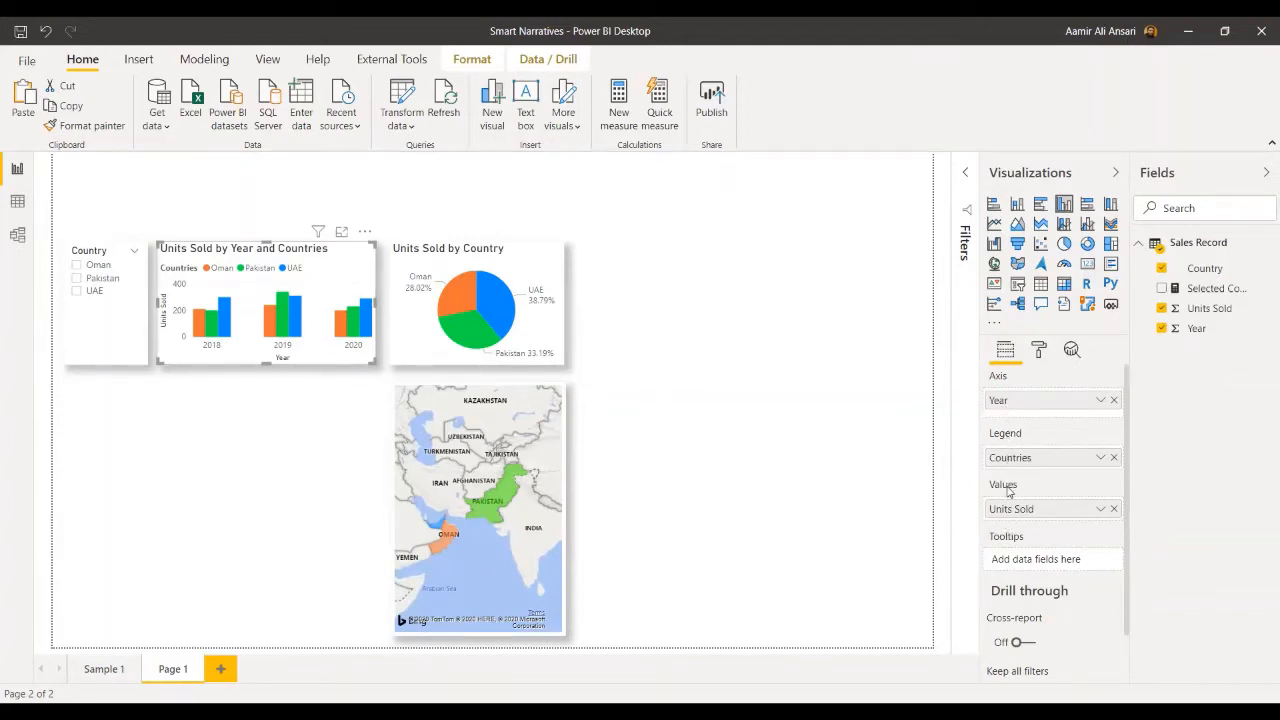
{"action": "mouse_move", "coordinate": [1008, 489]}
{"action": "left_click", "coordinate": [250, 432]}
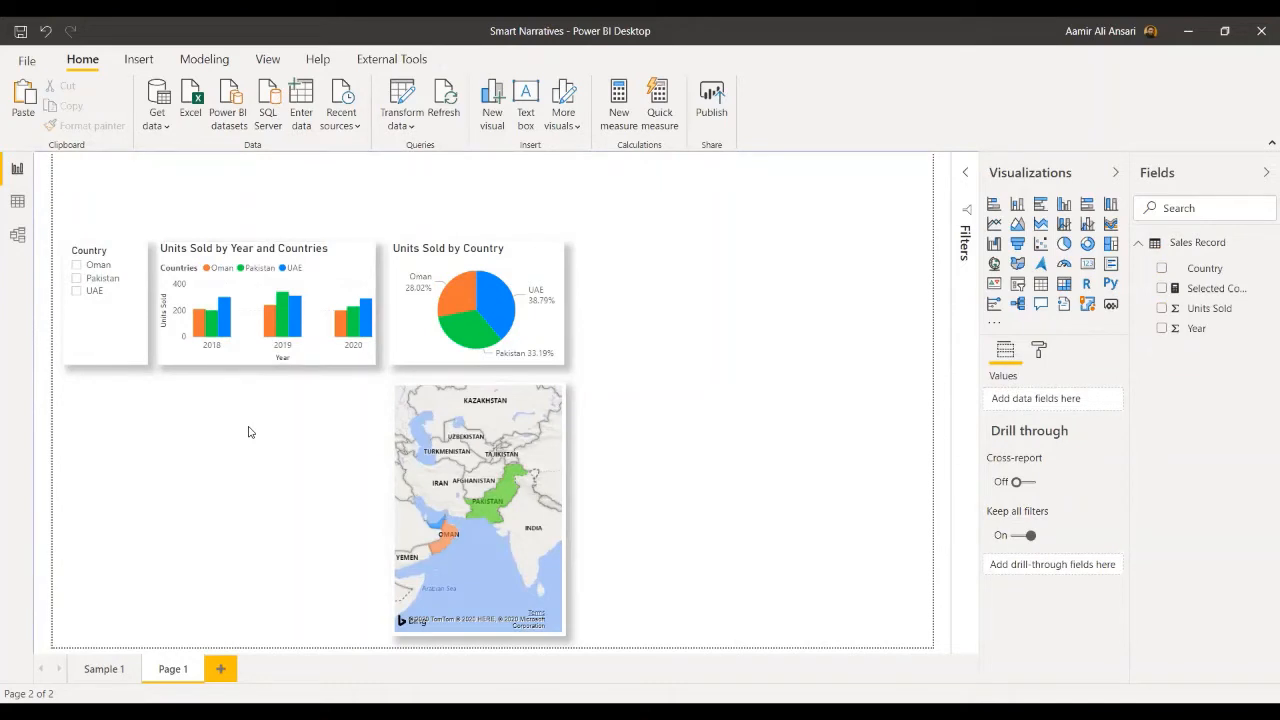
- Summarize the Units Sold by Year and Countries chart as a smart narrative and widen the narrative to the chart's outer edge
{"action": "left_click", "coordinate": [337, 262]}
{"action": "right_click", "coordinate": [337, 260]}
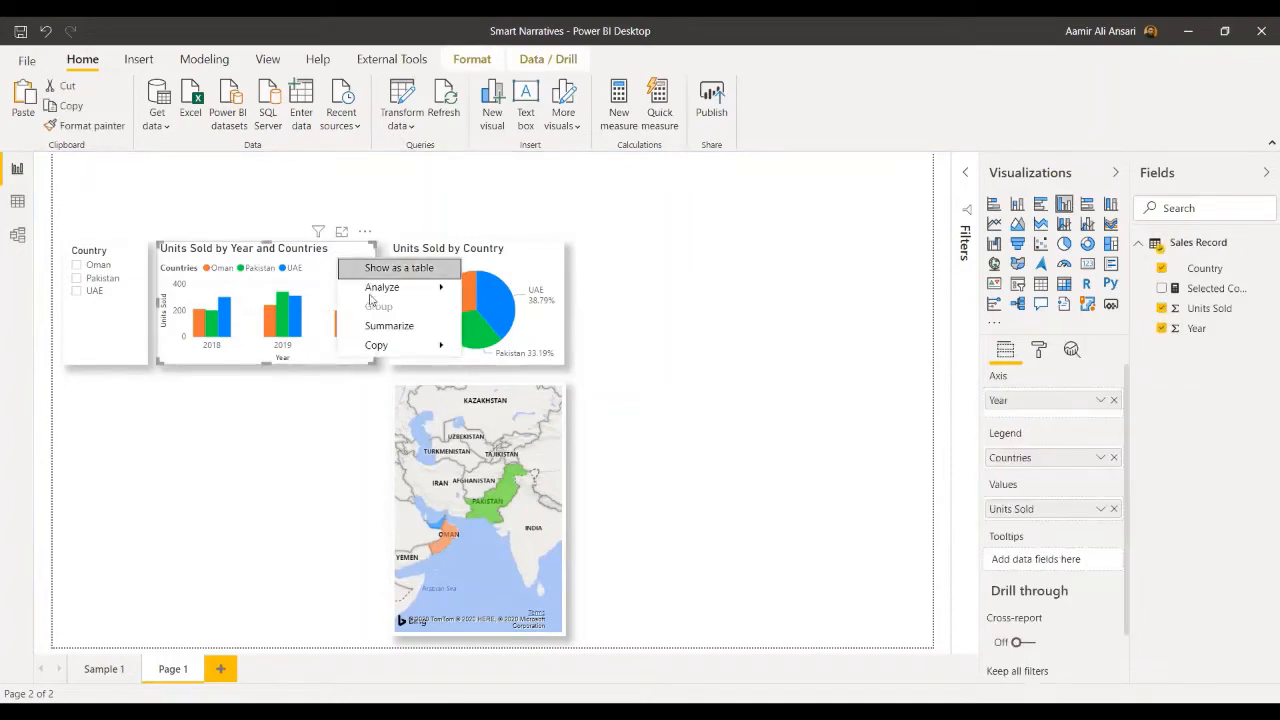
{"action": "left_click", "coordinate": [390, 330]}
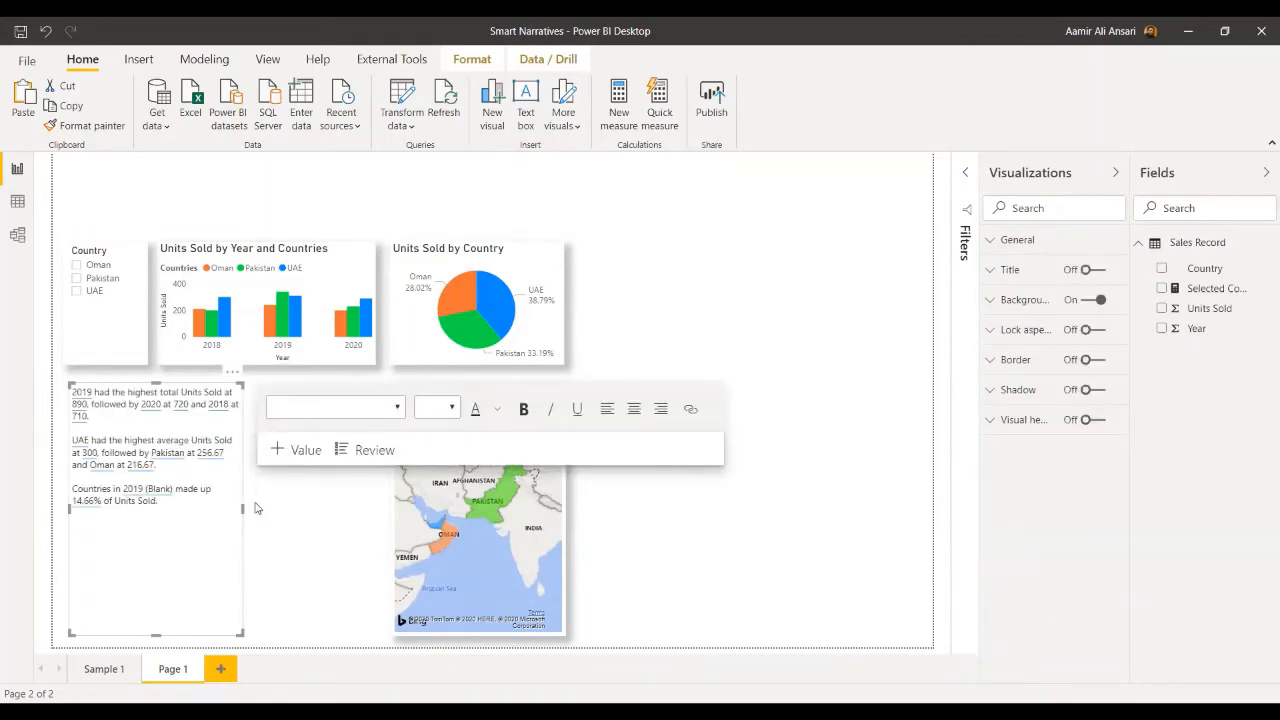
{"action": "left_click_drag", "start_coordinate": [243, 509], "coordinate": [376, 520]}
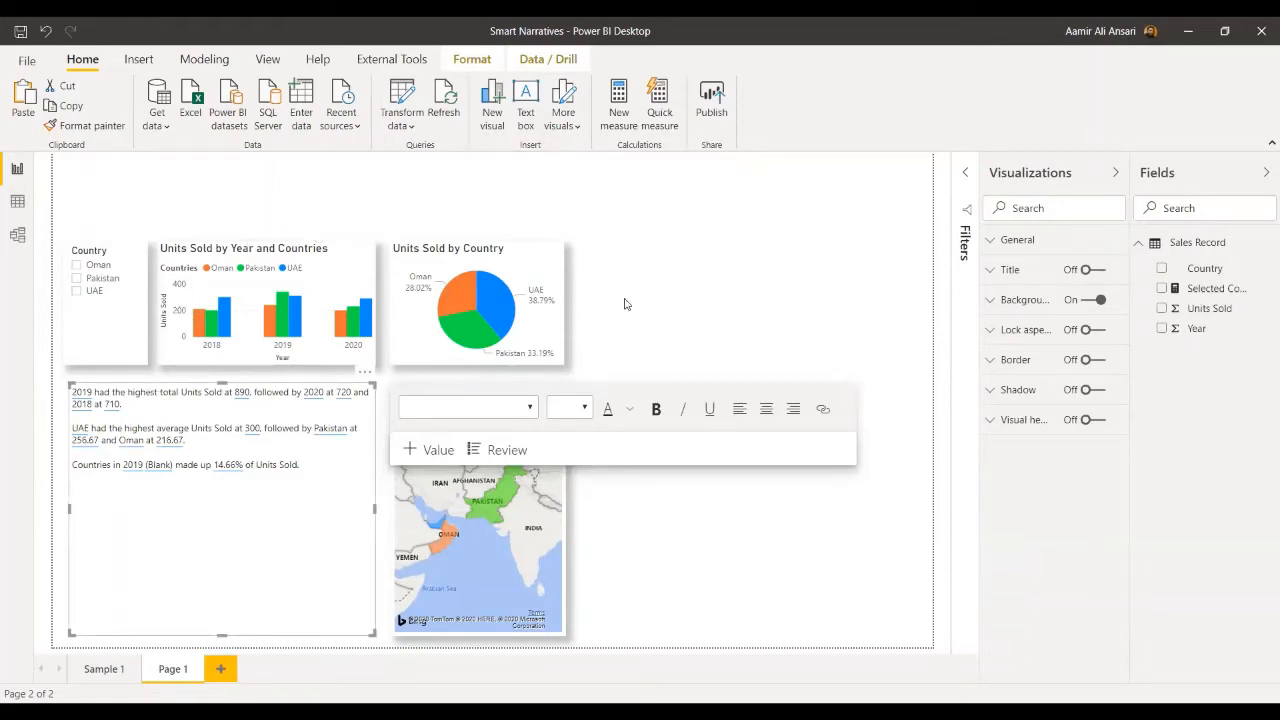
{"action": "left_click", "coordinate": [688, 288]}
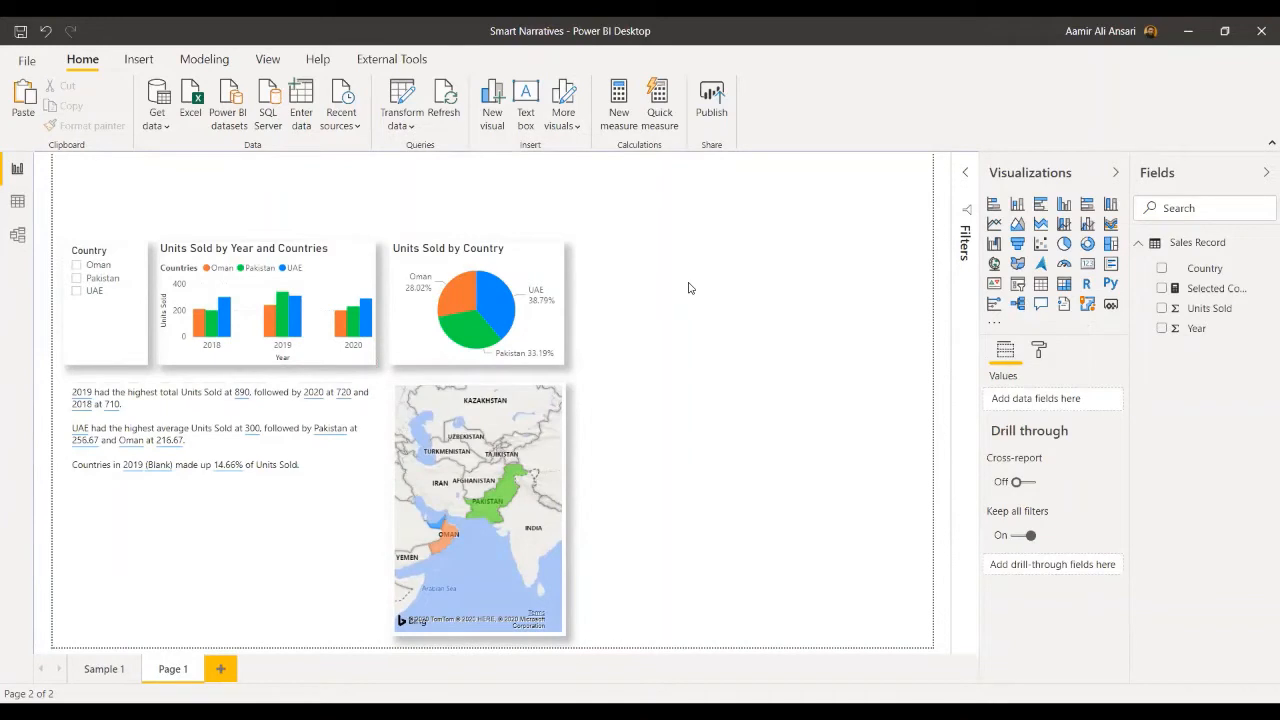
- Turn on the shadow for the column chart's narrative
{"action": "left_click", "coordinate": [309, 527]}
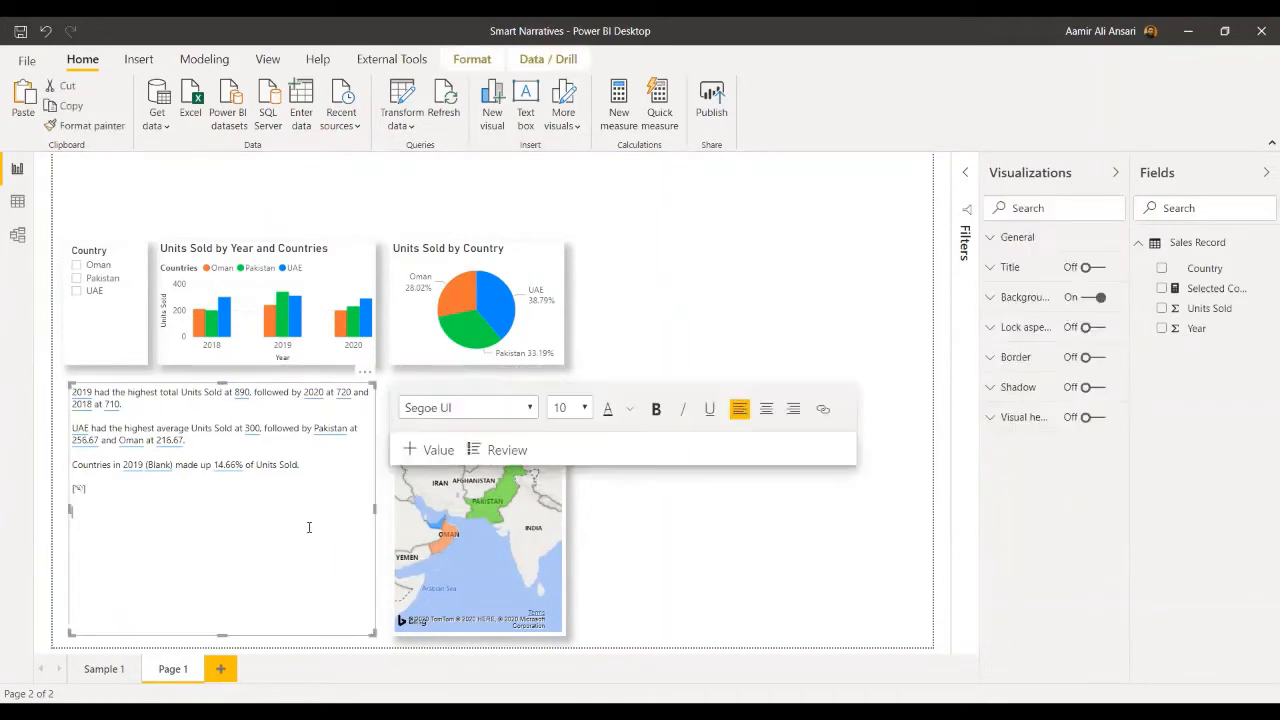
{"action": "left_click", "coordinate": [377, 539]}
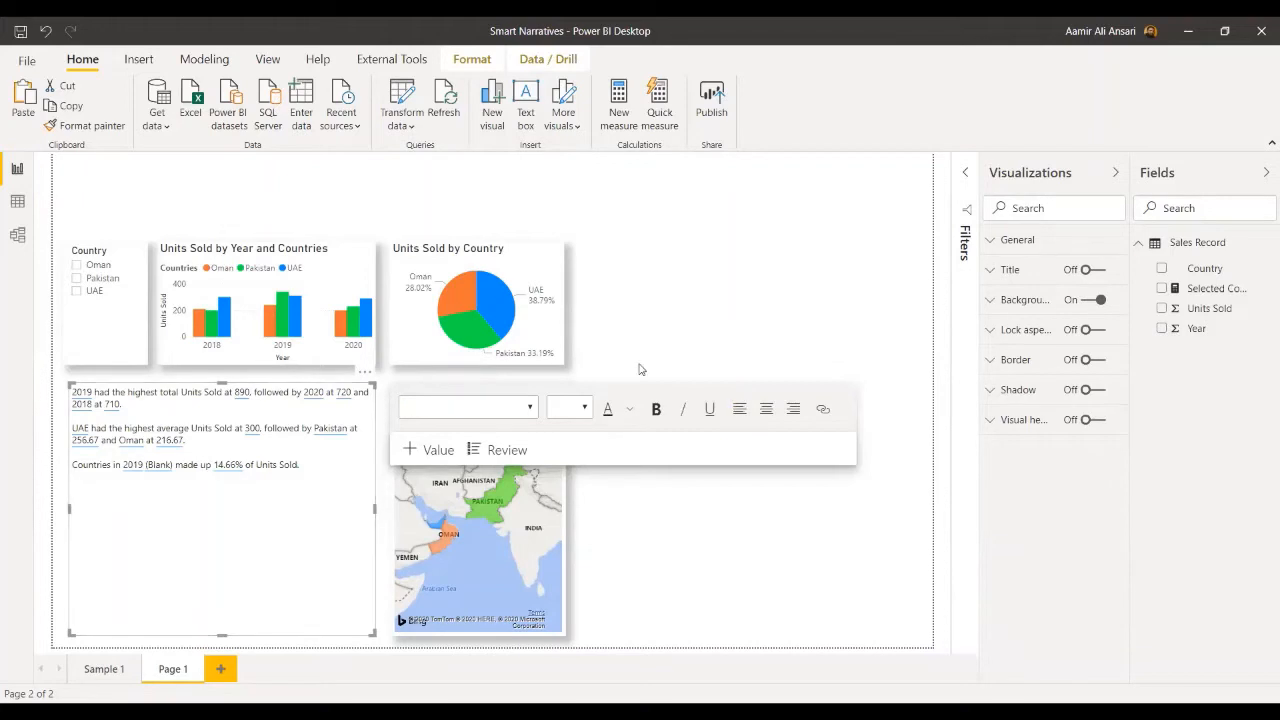
{"action": "left_click", "coordinate": [1092, 390]}
{"action": "left_click", "coordinate": [808, 308]}
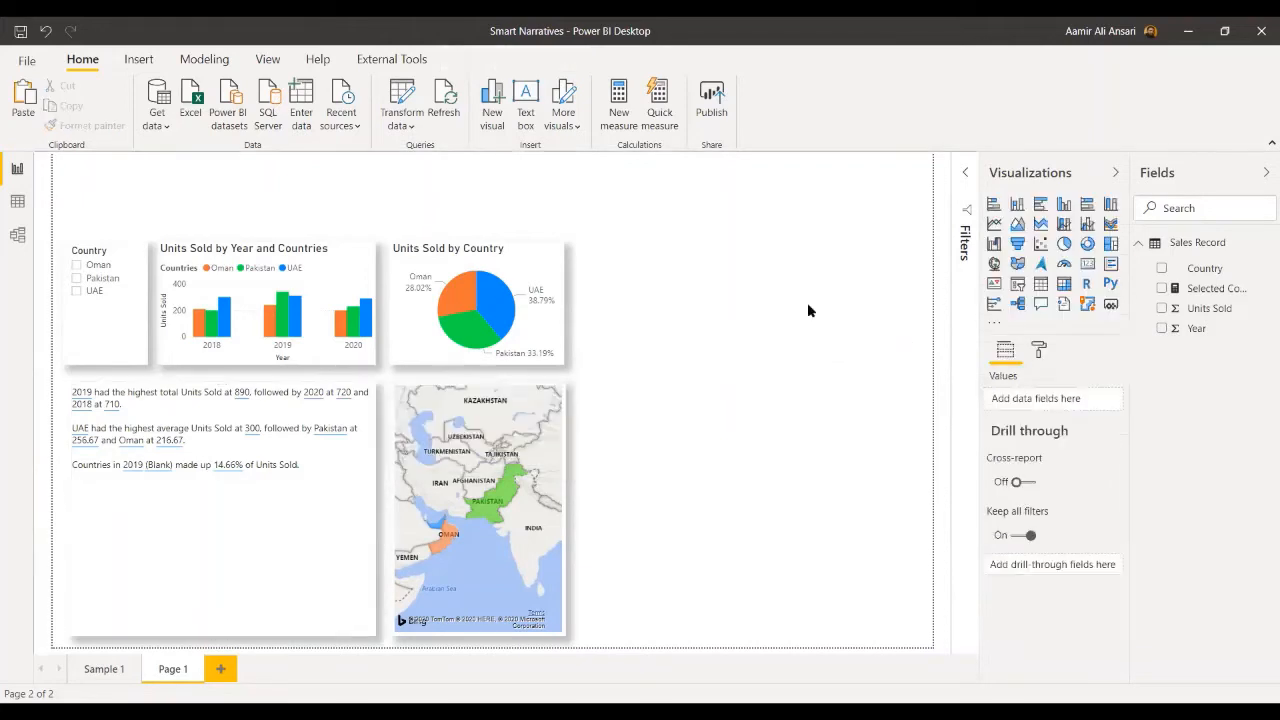
- Add a Smart narrative visual for the whole page and stretch it over the empty area beside the pie chart and map
{"action": "left_click", "coordinate": [1066, 307]}
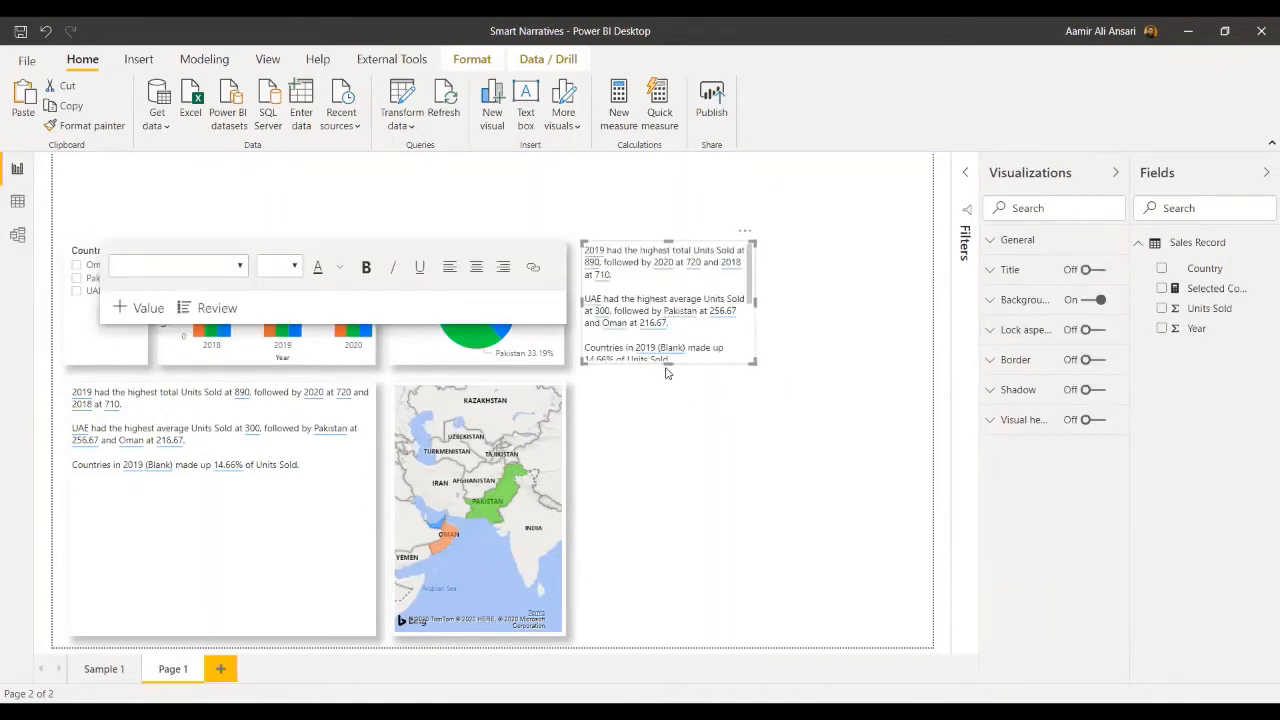
{"action": "left_click_drag", "start_coordinate": [667, 363], "coordinate": [688, 638]}
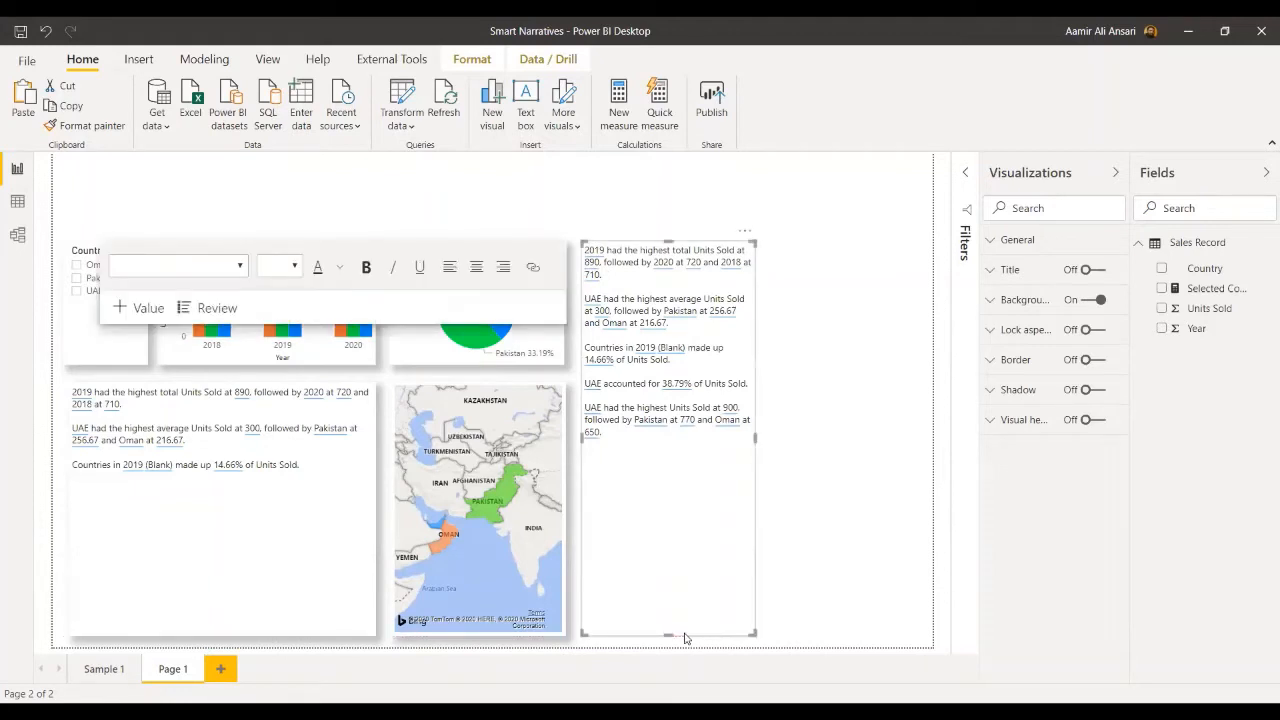
{"action": "left_click_drag", "start_coordinate": [754, 434], "coordinate": [912, 437]}
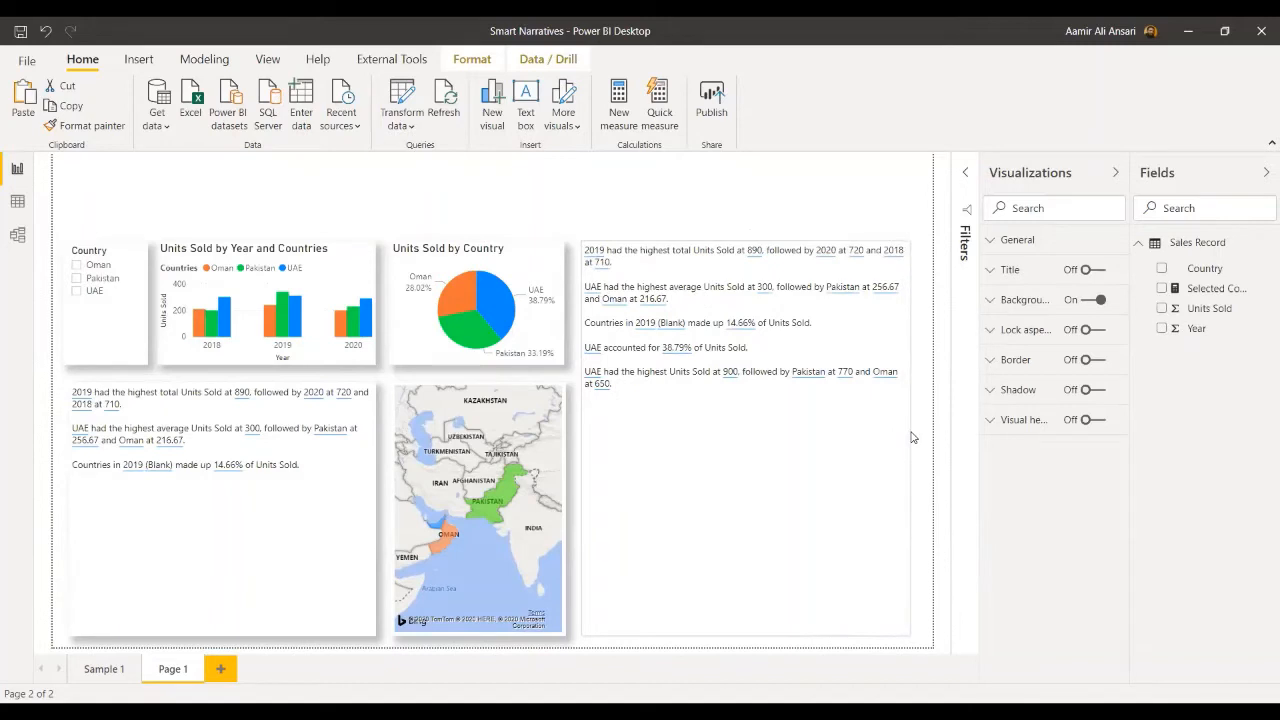
- Turn on the shadow for the whole-page narrative and widen it slightly
{"action": "left_click", "coordinate": [1098, 391]}
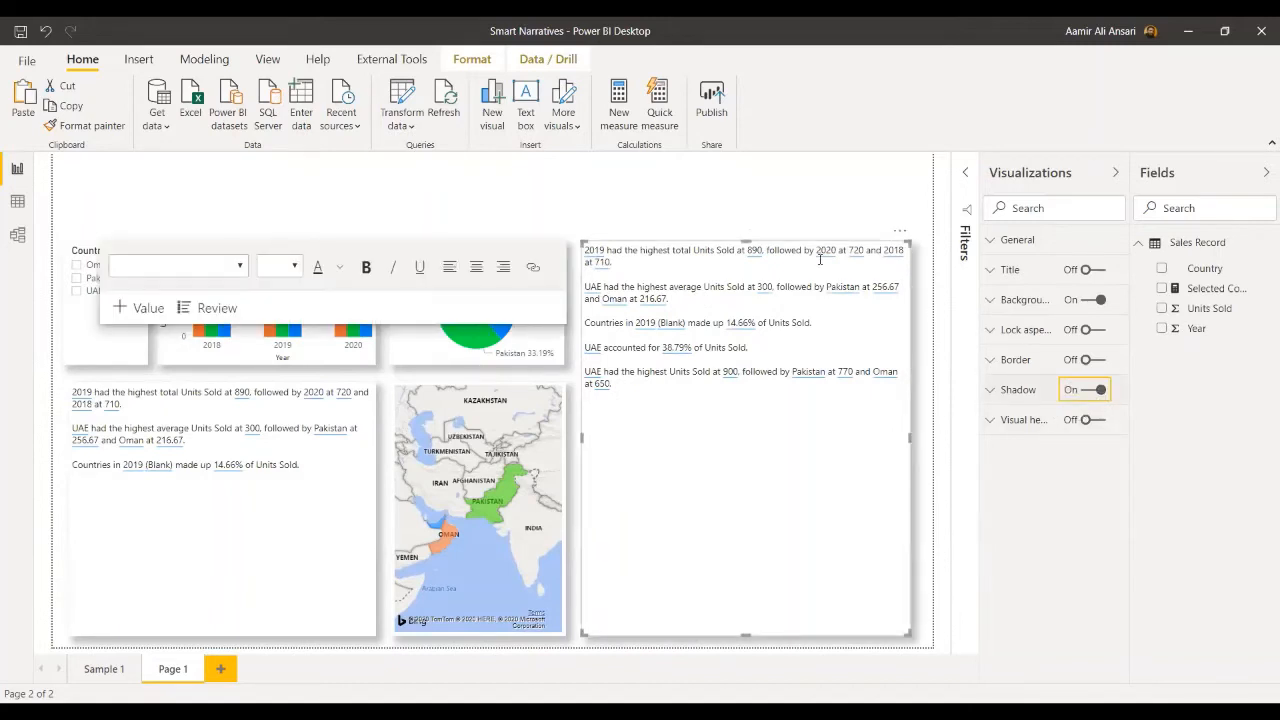
{"action": "left_click_drag", "start_coordinate": [908, 437], "coordinate": [917, 443]}
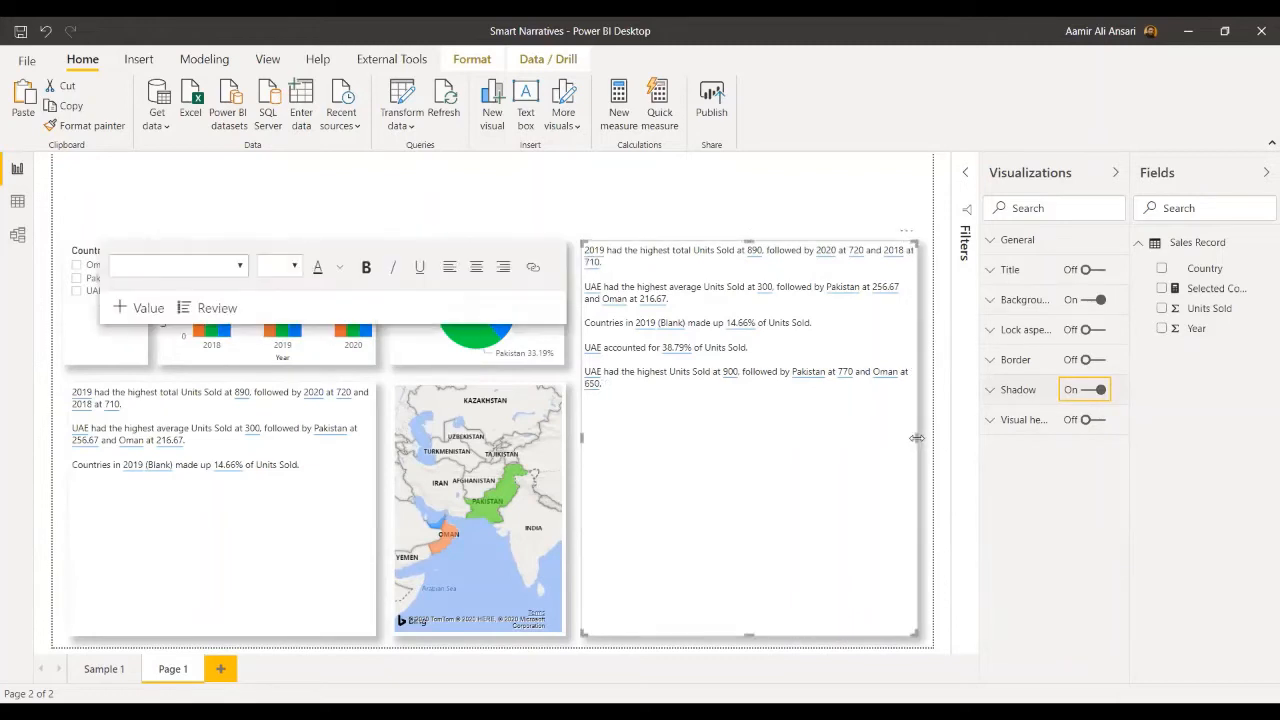
{"action": "left_click", "coordinate": [742, 184]}
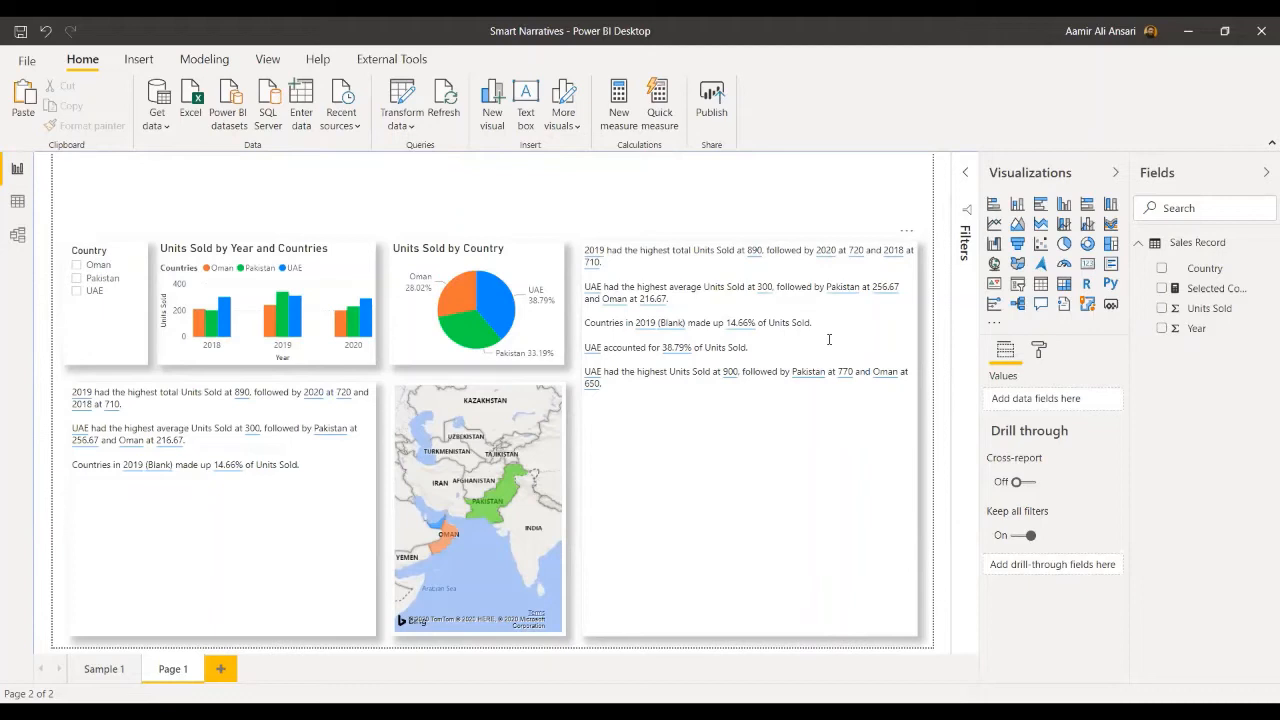
- Add a dynamic value on a new line below the column chart narrative's text, calculated as "Highest unit sold"
{"action": "left_click", "coordinate": [314, 467]}
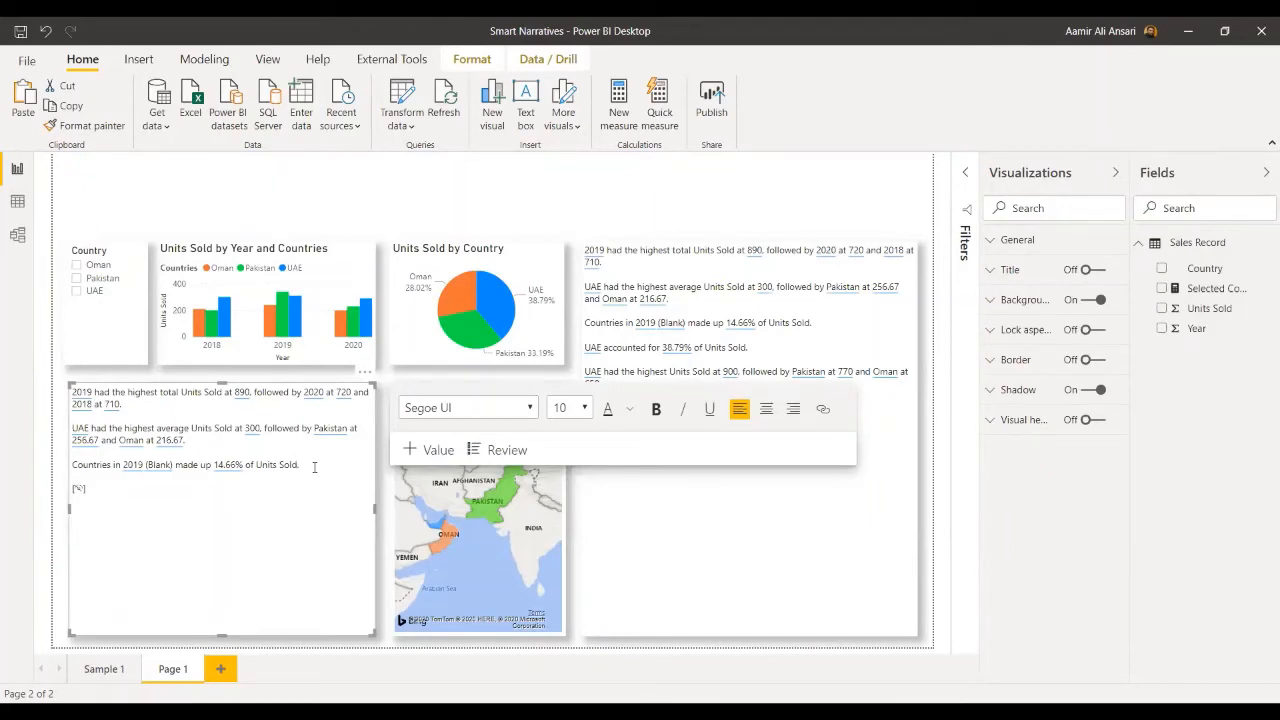
{"action": "key", "text": "Return"}
{"action": "key", "text": "Return"}
{"action": "left_click", "coordinate": [420, 456]}
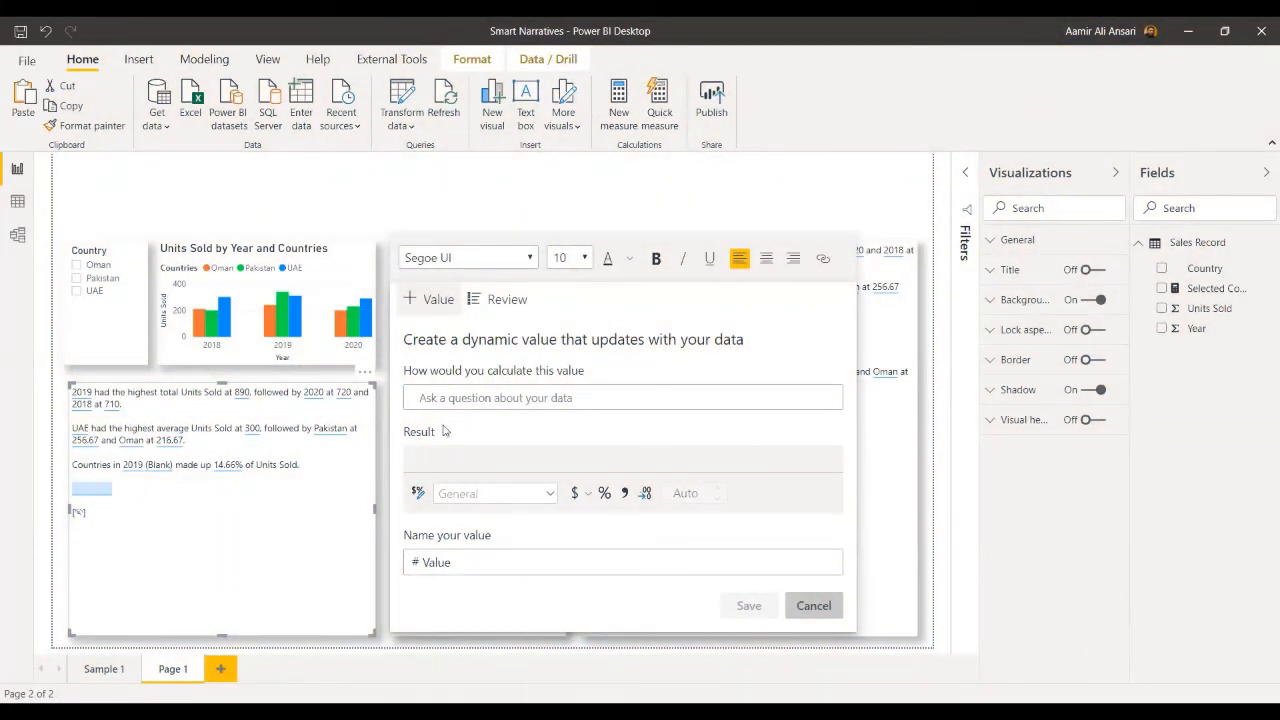
{"action": "left_click", "coordinate": [465, 397]}
{"action": "type", "text": "Hi"}
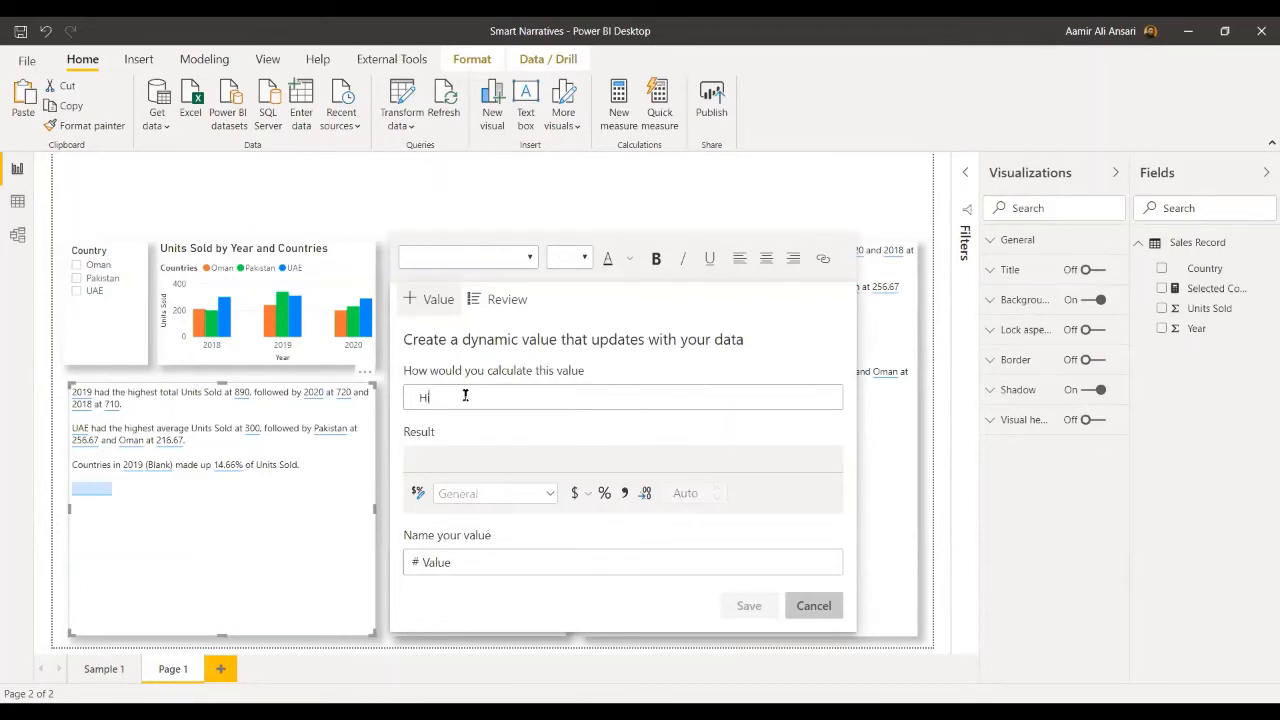
{"action": "type", "text": "ghest num"}
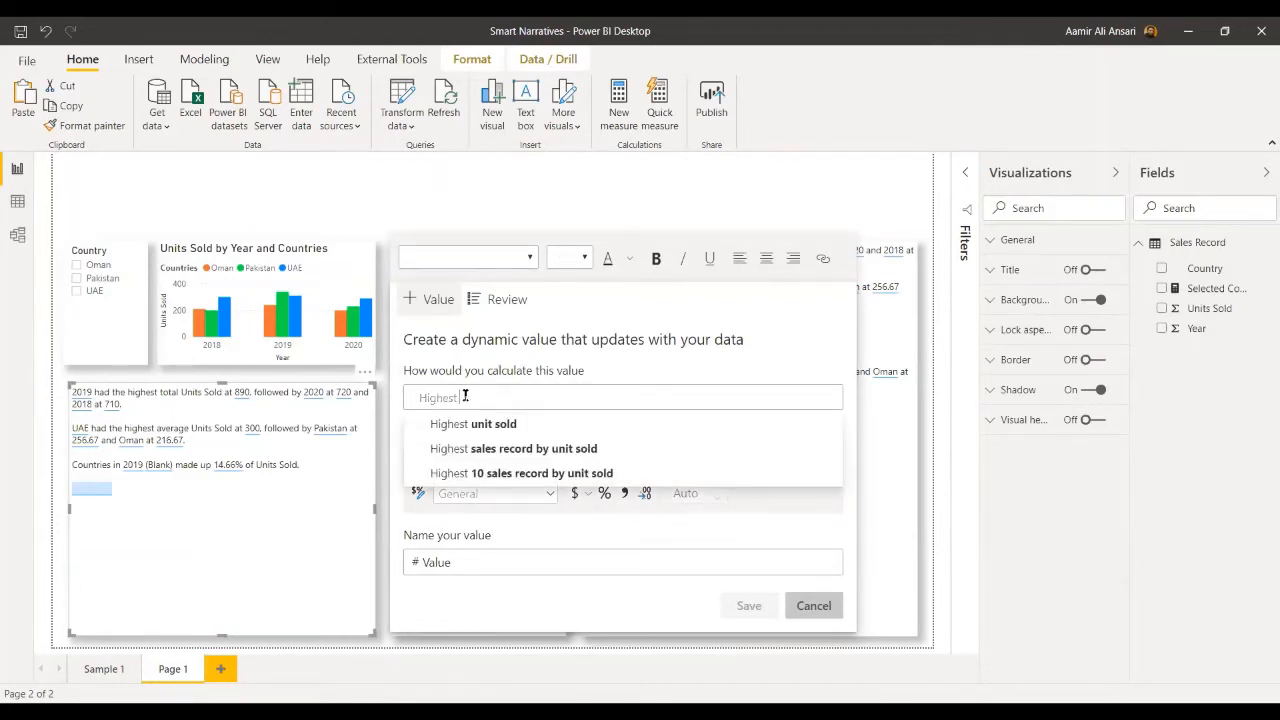
{"action": "key", "text": "BackSpace"}
{"action": "key", "text": "BackSpace"}
{"action": "key", "text": "BackSpace"}
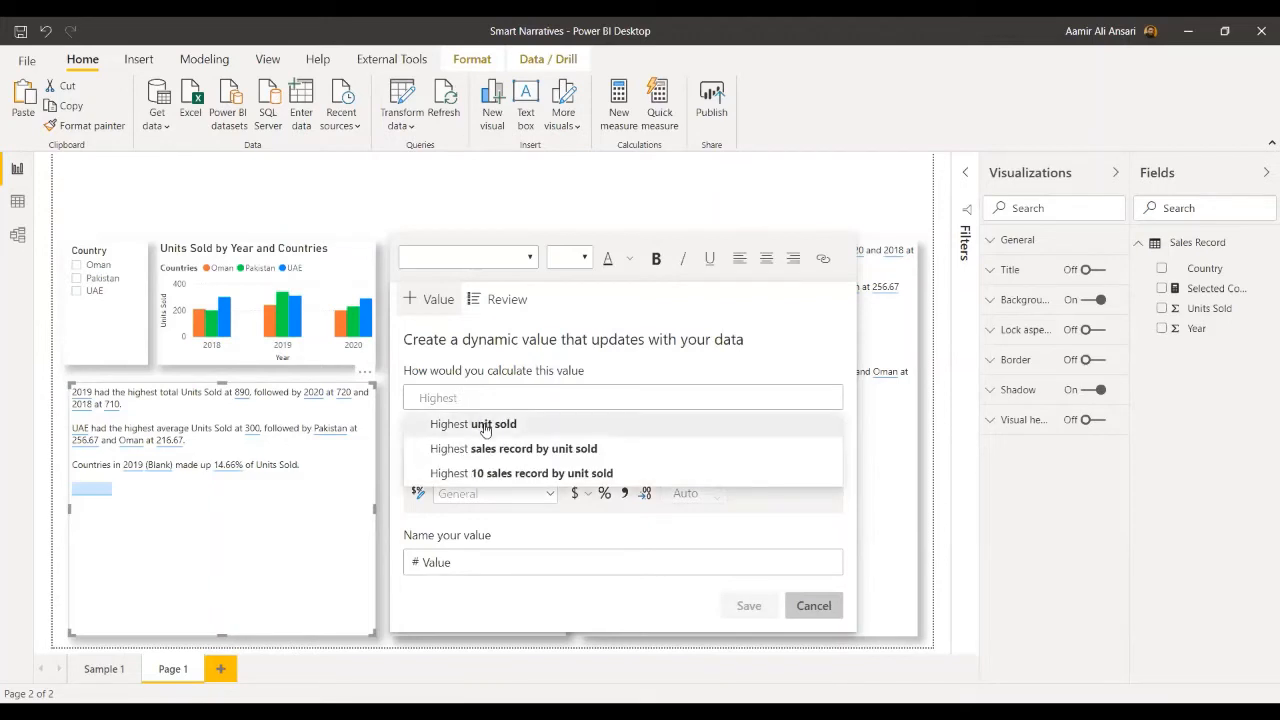
{"action": "left_click", "coordinate": [485, 426]}
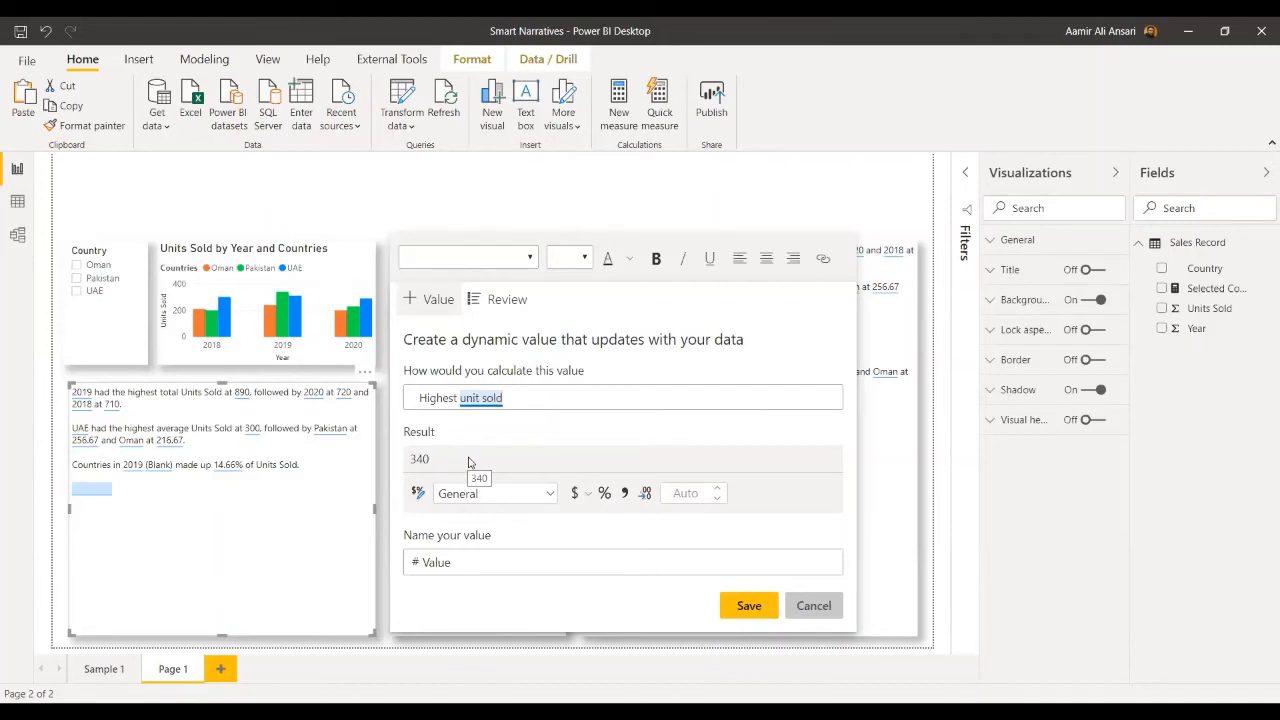
- Name the dynamic value "Highest unit sold" and save it to the narrative
{"action": "left_click", "coordinate": [478, 566]}
{"action": "key", "text": "BackSpace"}
{"action": "key", "text": "BackSpace"}
{"action": "key", "text": "BackSpace"}
{"action": "key", "text": "BackSpace"}
{"action": "key", "text": "BackSpace"}
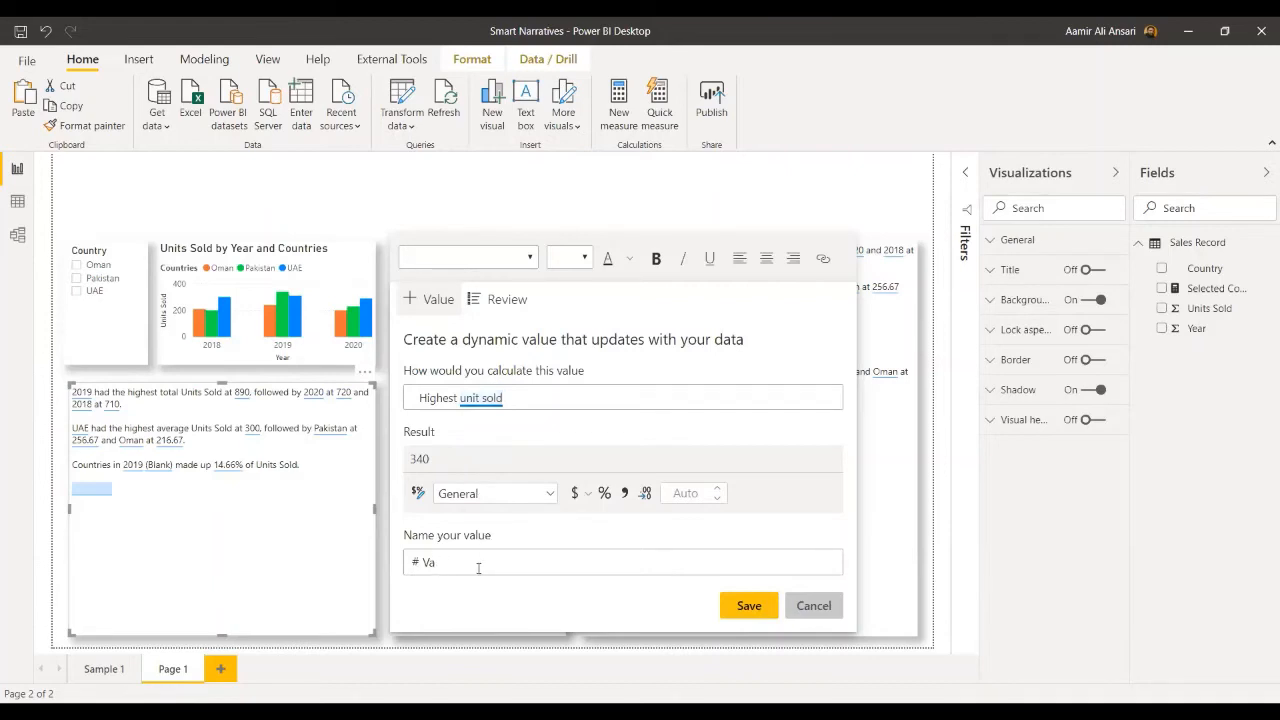
{"action": "type", "text": "Highest unit"}
{"action": "type", "text": "d"}
{"action": "left_click", "coordinate": [749, 613]}
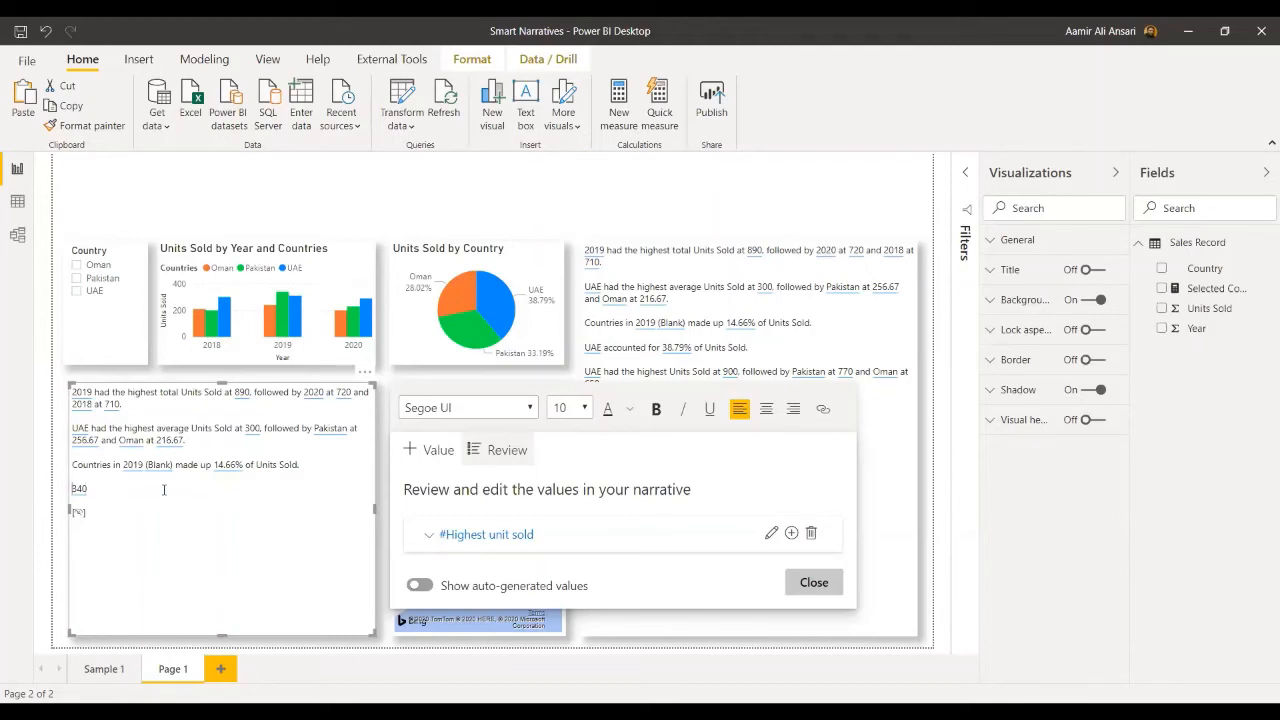
- Write the label "Highest unit sold" in front of the new dynamic value in the column chart's narrative
{"action": "type", "text": "Highest ni"}
{"action": "key", "text": "BackSpace"}
{"action": "key", "text": "BackSpace"}
{"action": "type", "text": "unit sold"}
{"action": "left_click", "coordinate": [179, 522]}
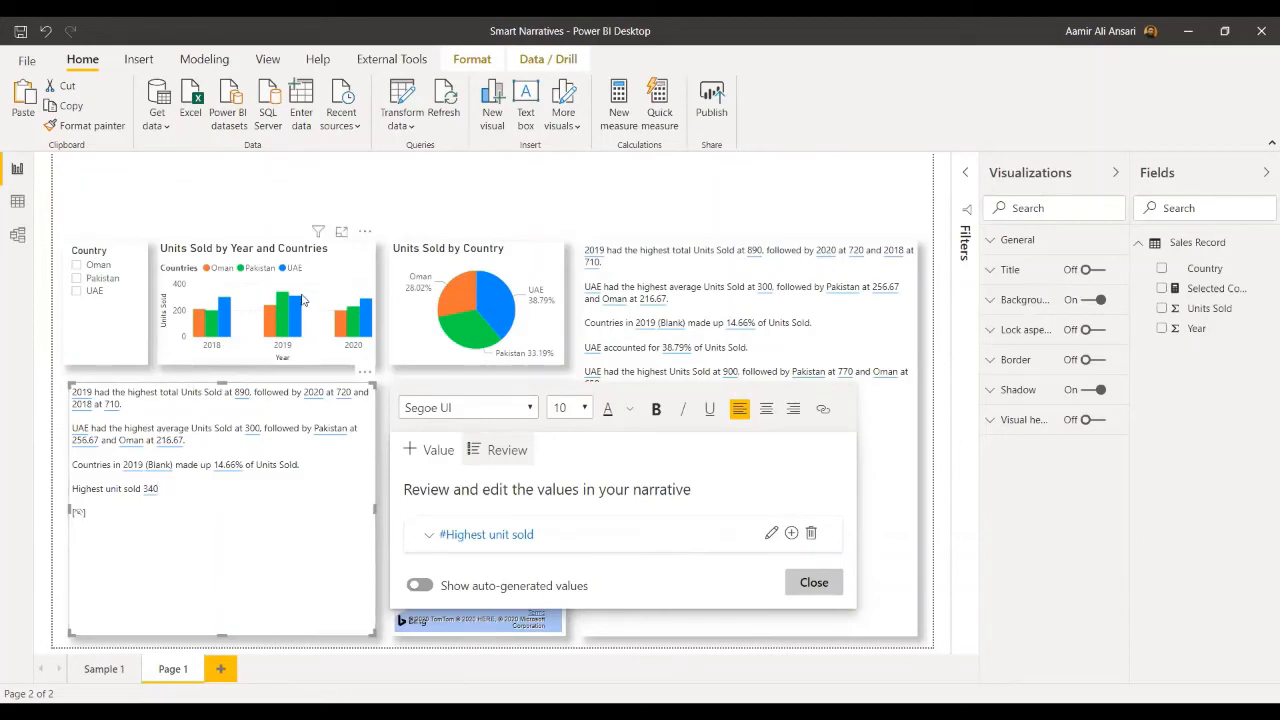
- Insert blank lines above the first sentence of the column chart's narrative and place the cursor on the first one
{"action": "left_click", "coordinate": [141, 404]}
{"action": "key", "text": "ctrl+Home"}
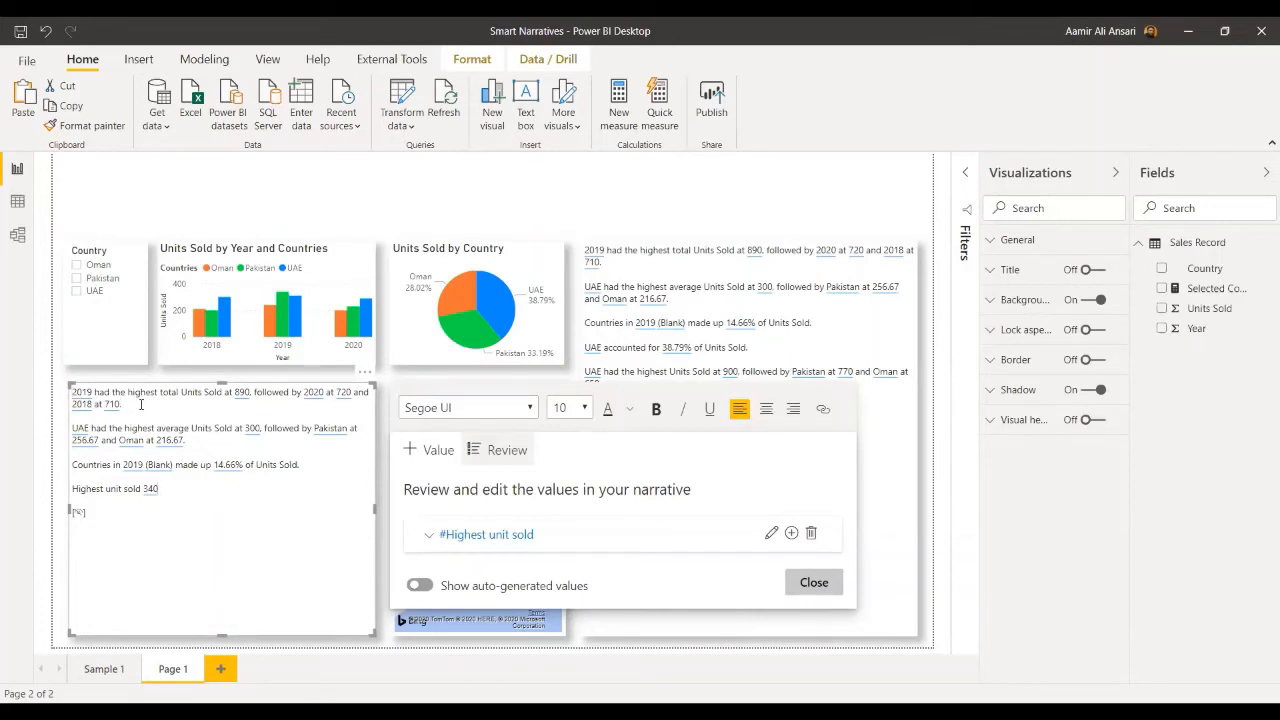
{"action": "key", "text": "Return"}
{"action": "key", "text": "Return"}
{"action": "key", "text": "Return"}
{"action": "key", "text": "Up"}
{"action": "key", "text": "Up"}
{"action": "key", "text": "Up"}
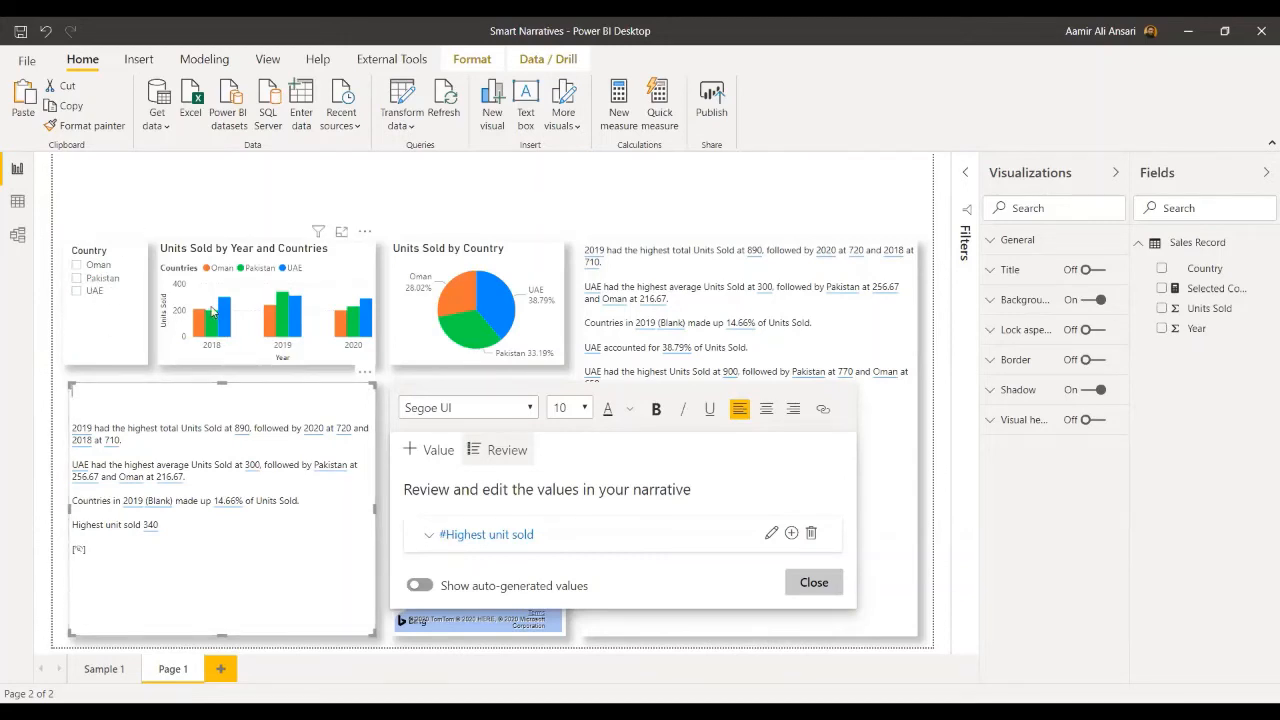
- Filter the page by Oman and Pakistan, then by Oman alone, to check the narratives, and clear the country filter
{"action": "left_click", "coordinate": [77, 268]}
{"action": "left_click", "coordinate": [77, 266]}
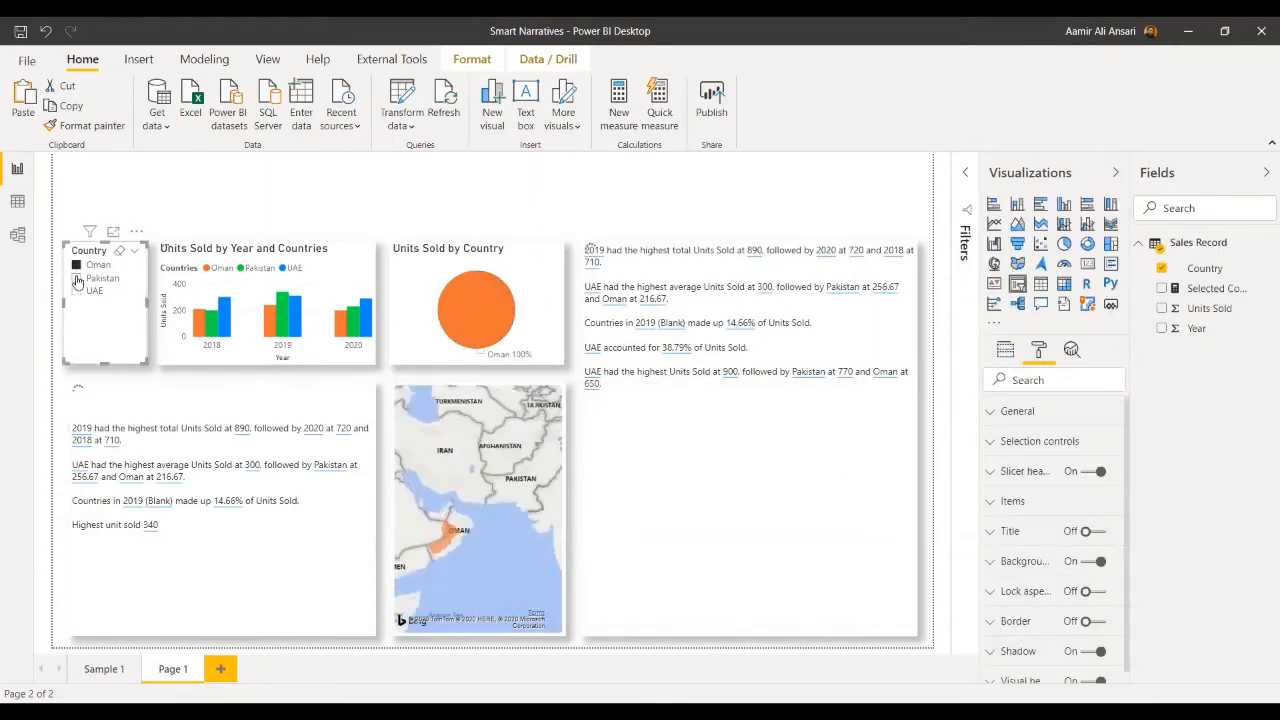
{"action": "left_click", "coordinate": [77, 278], "text": "ctrl"}
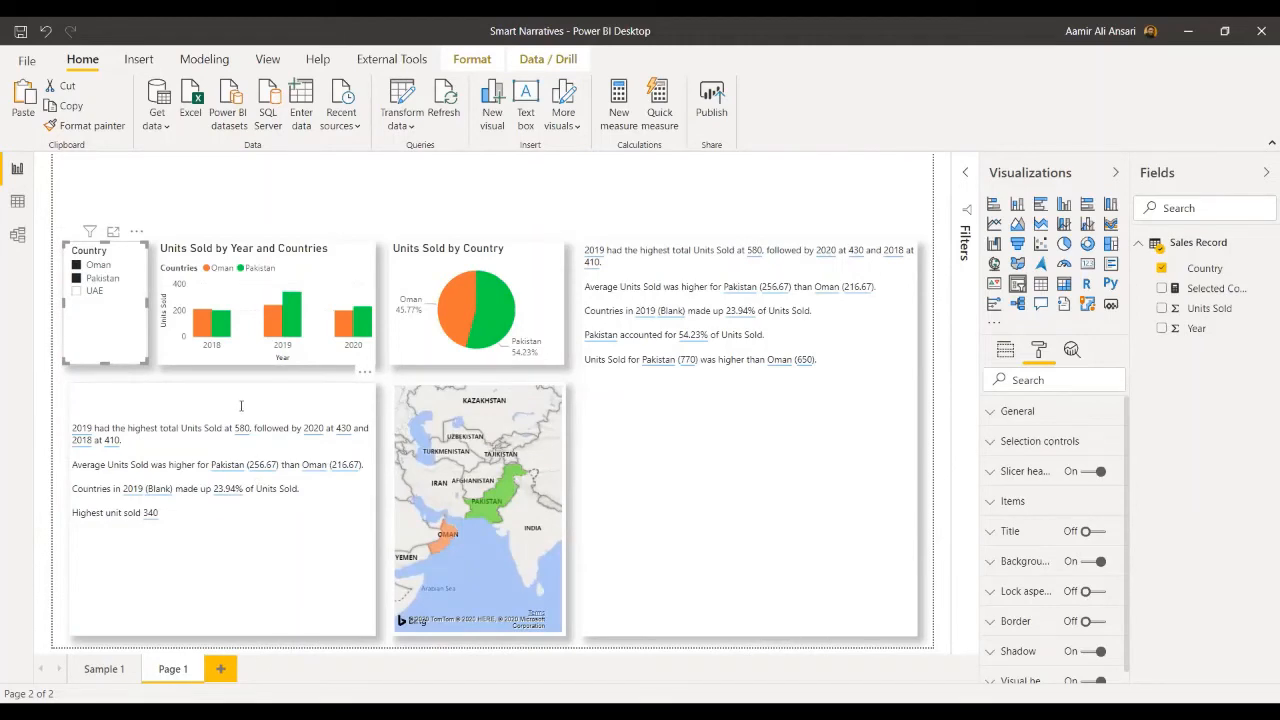
{"action": "left_click", "coordinate": [76, 266]}
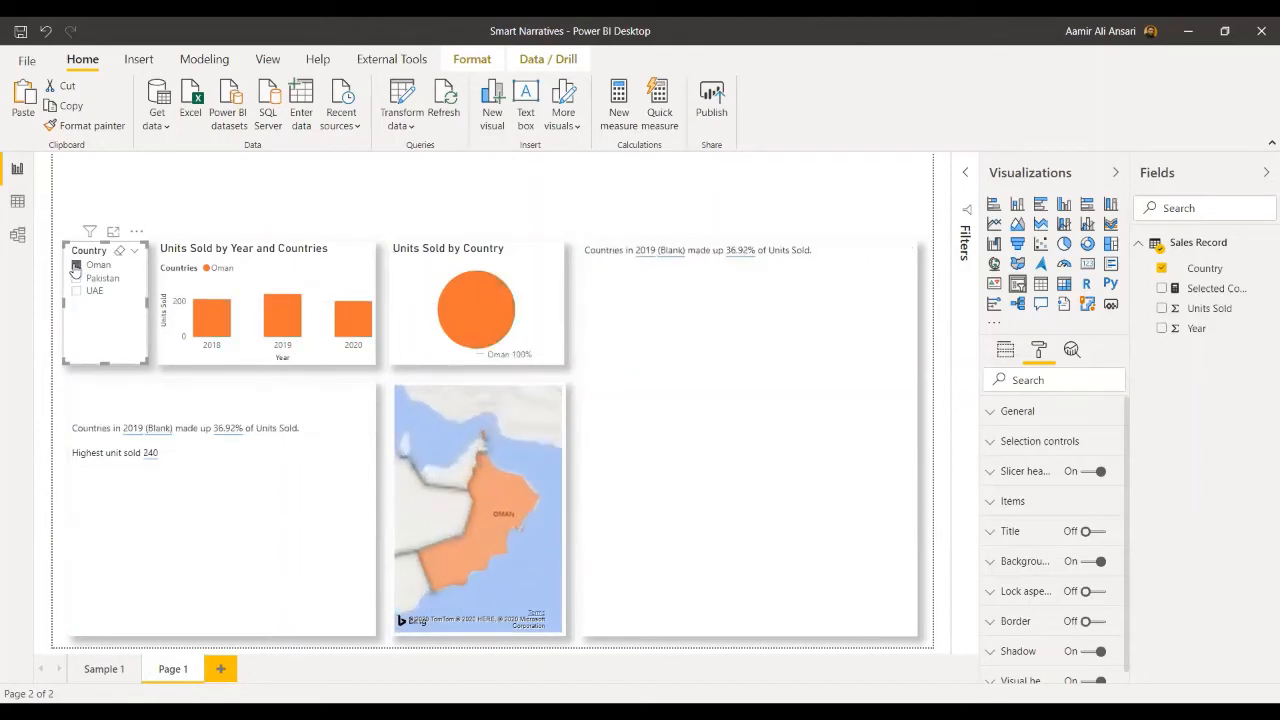
{"action": "left_click", "coordinate": [76, 266]}
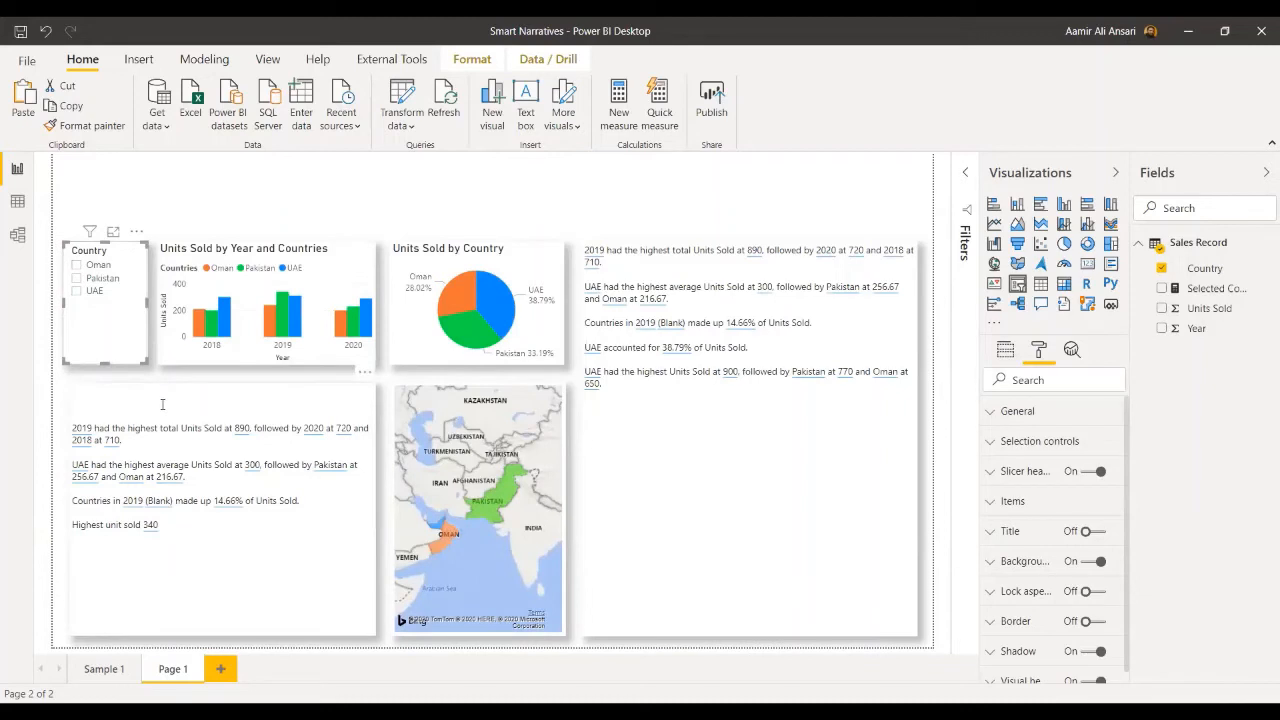
- View the Selected Countries measure's formula and add a dynamic value calculated as "selected countries" on the column chart narrative's first line
{"action": "left_click", "coordinate": [1237, 290]}
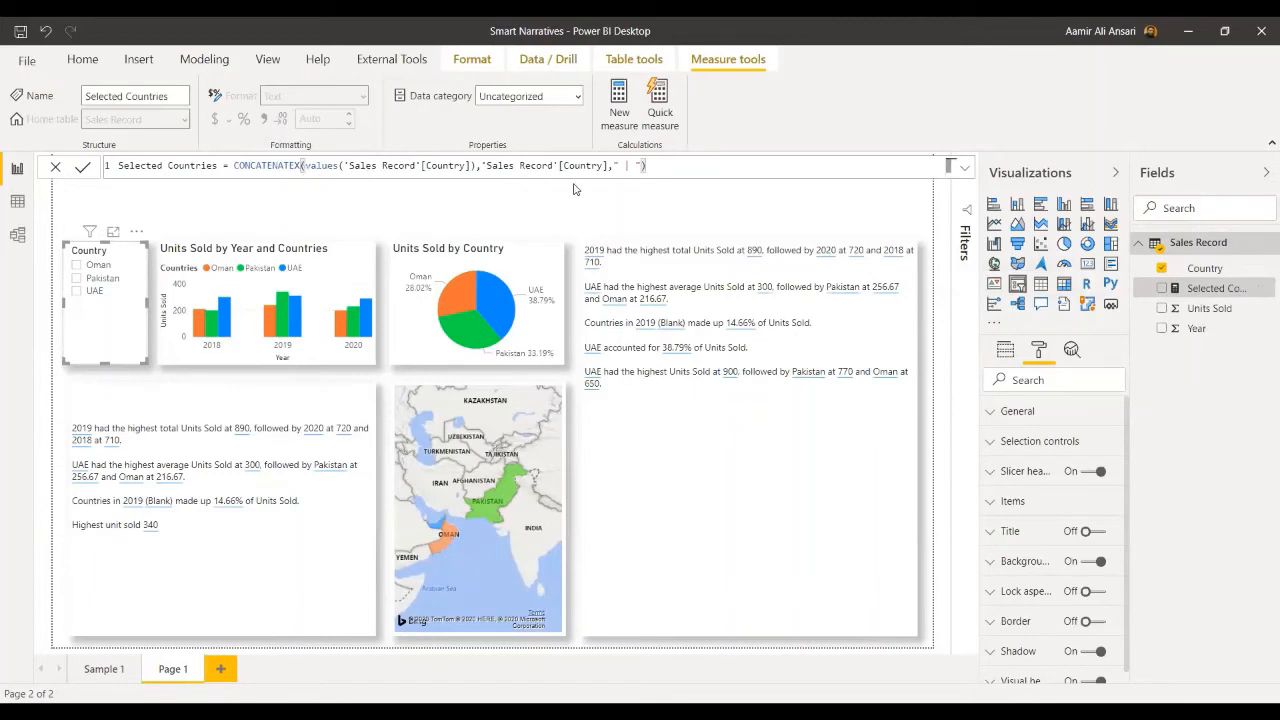
{"action": "left_click", "coordinate": [201, 394]}
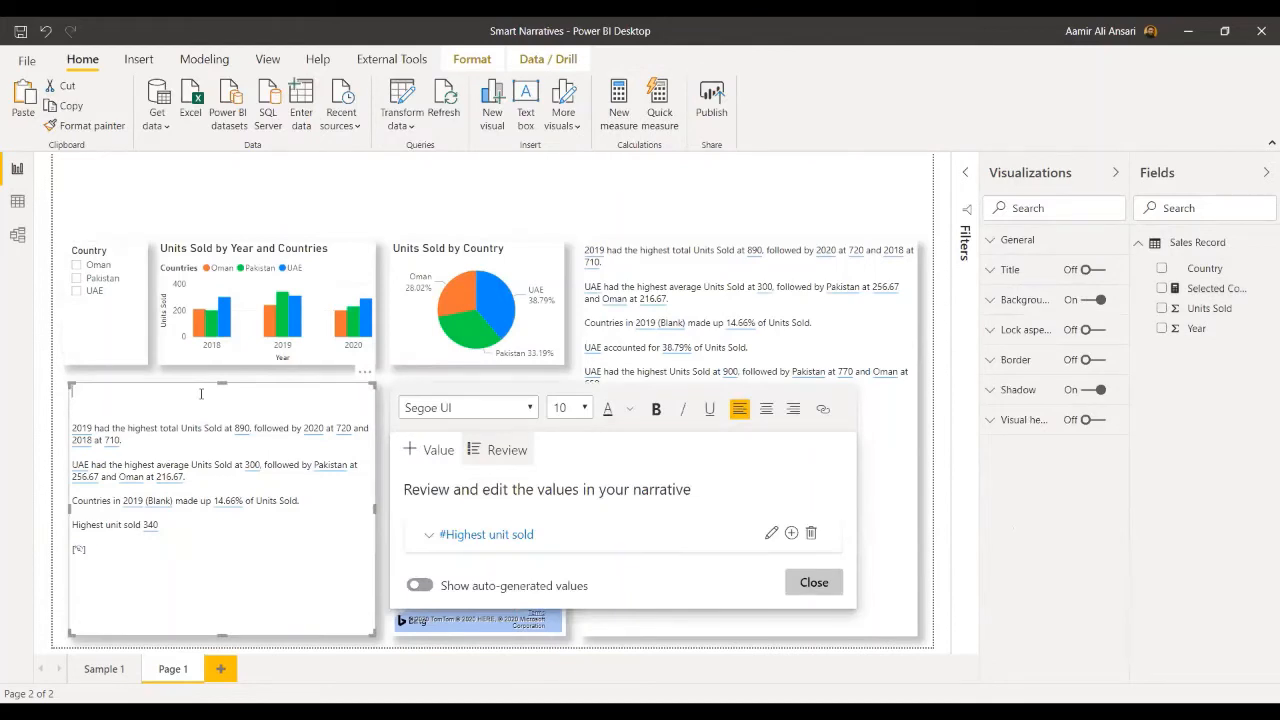
{"action": "left_click", "coordinate": [436, 452]}
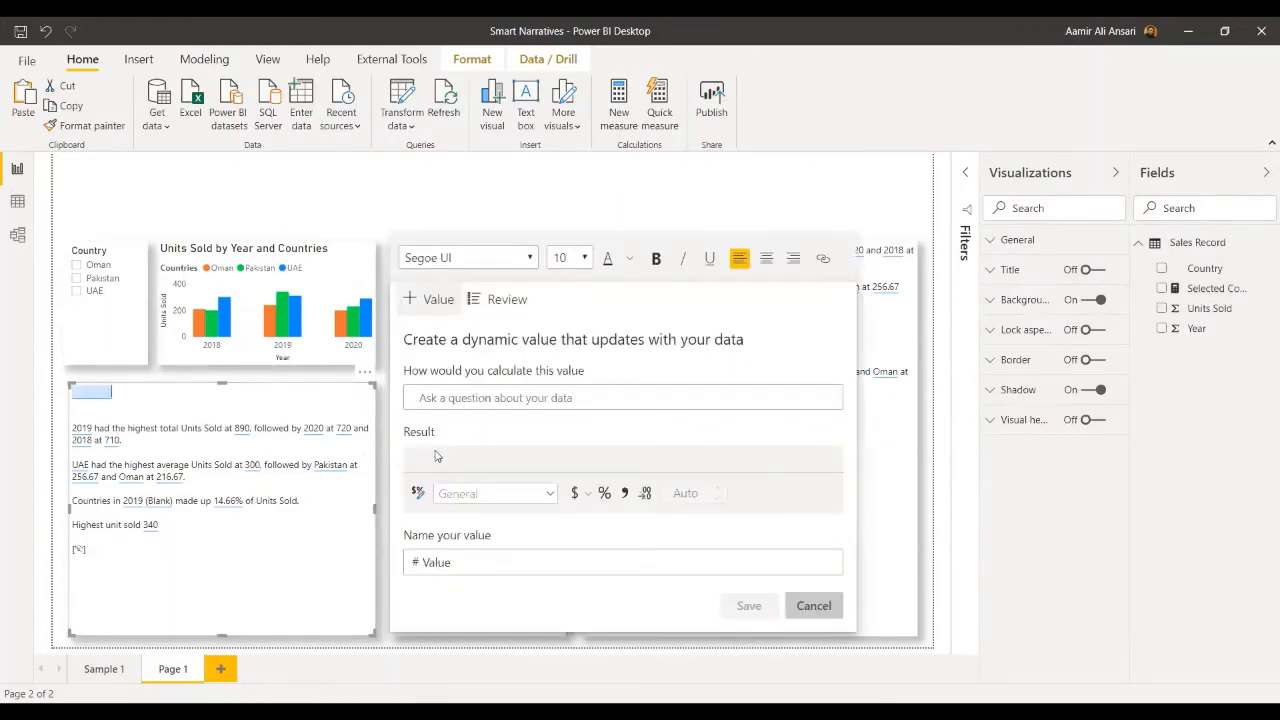
{"action": "left_click", "coordinate": [440, 398]}
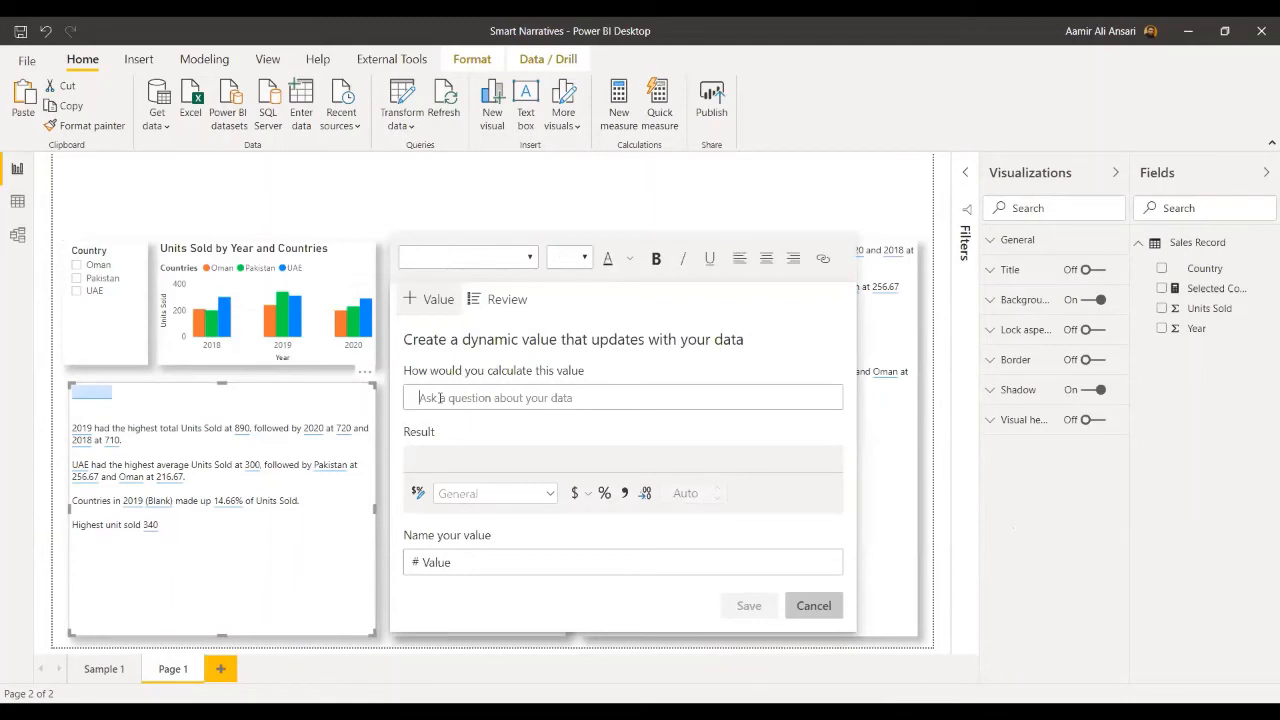
{"action": "type", "text": "sl"}
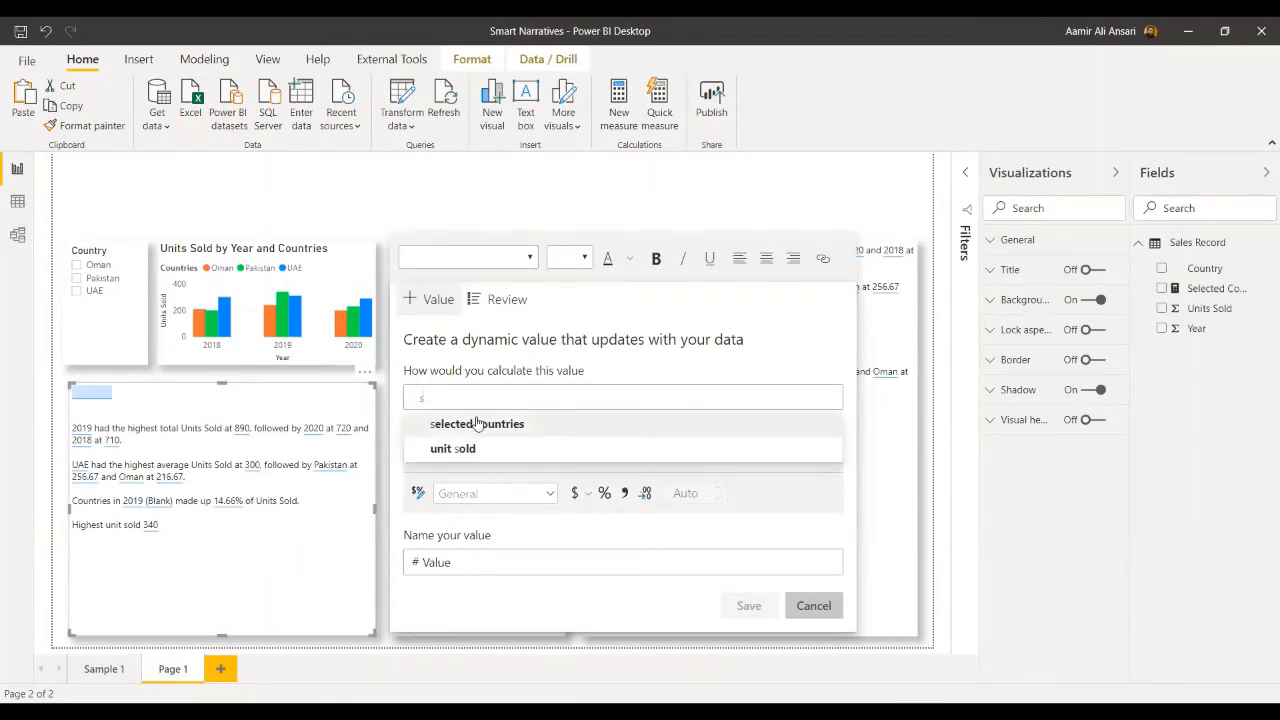
{"action": "left_click", "coordinate": [477, 424]}
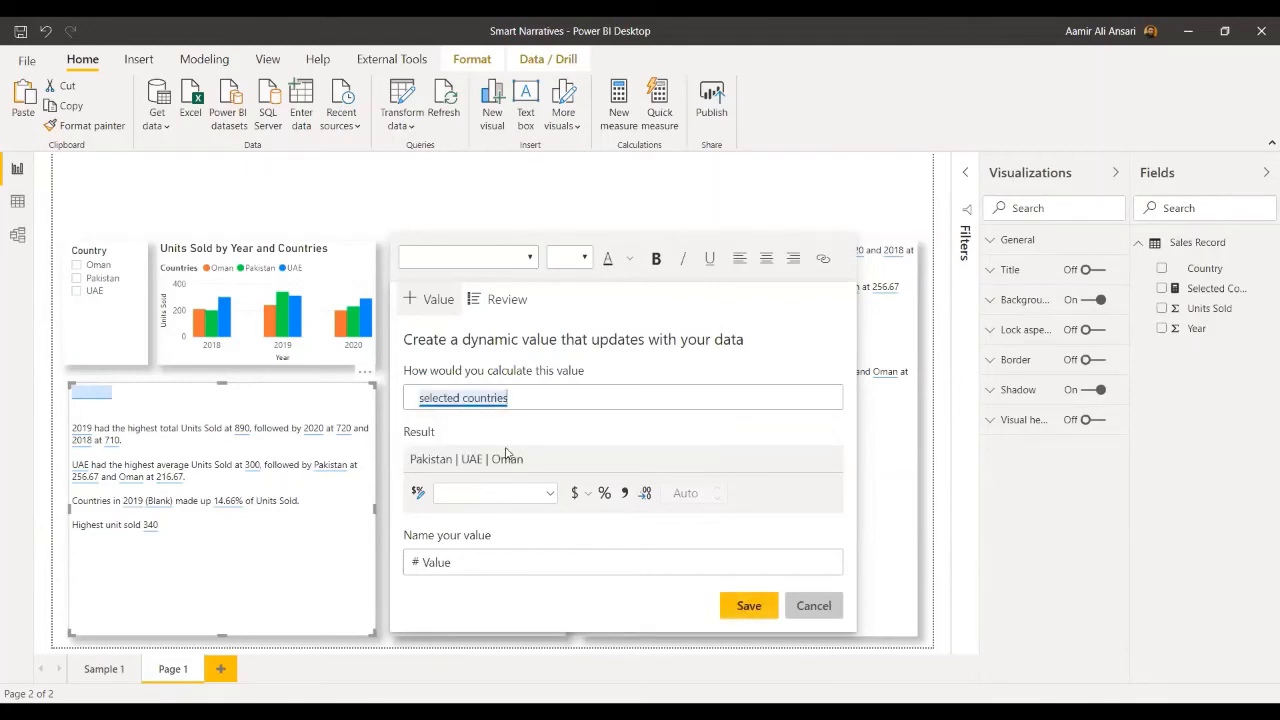
- Name the countries value "Name of Countries Selected" and save it to the narrative
{"action": "left_click", "coordinate": [483, 572]}
{"action": "key", "text": "BackSpace"}
{"action": "key", "text": "BackSpace"}
{"action": "key", "text": "BackSpace"}
{"action": "key", "text": "BackSpace"}
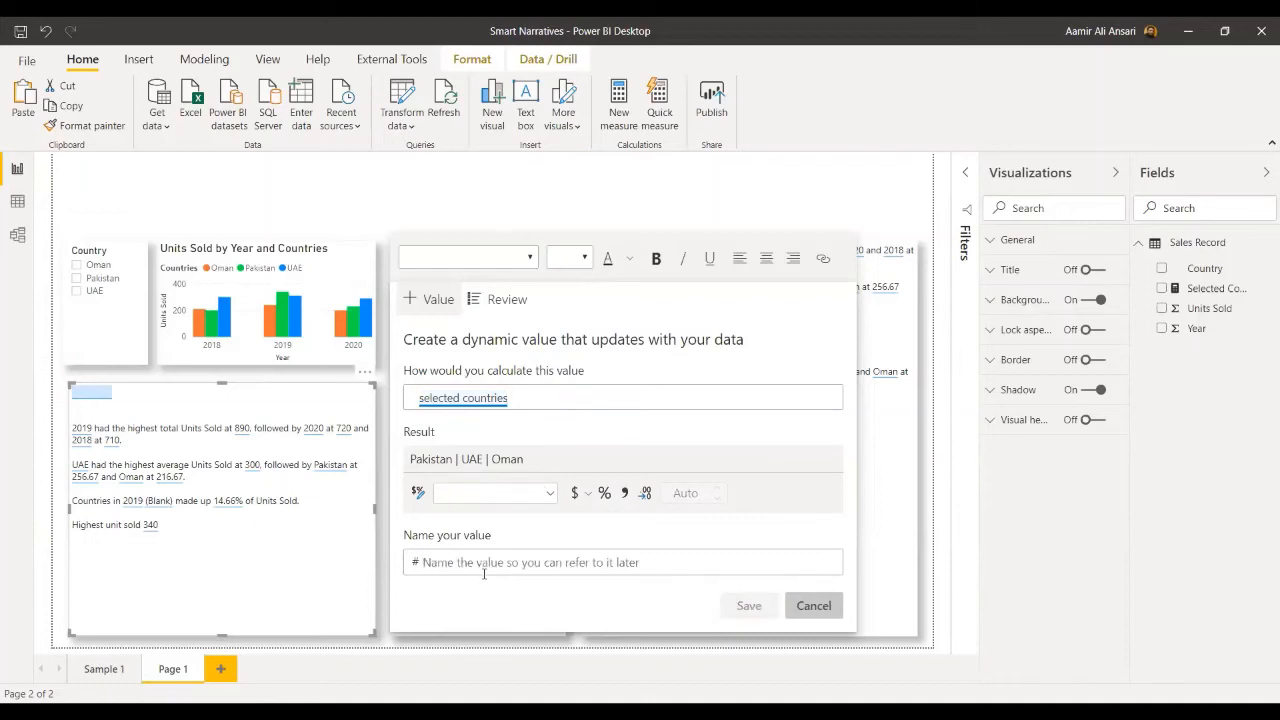
{"action": "type", "text": "Name of Cou"}
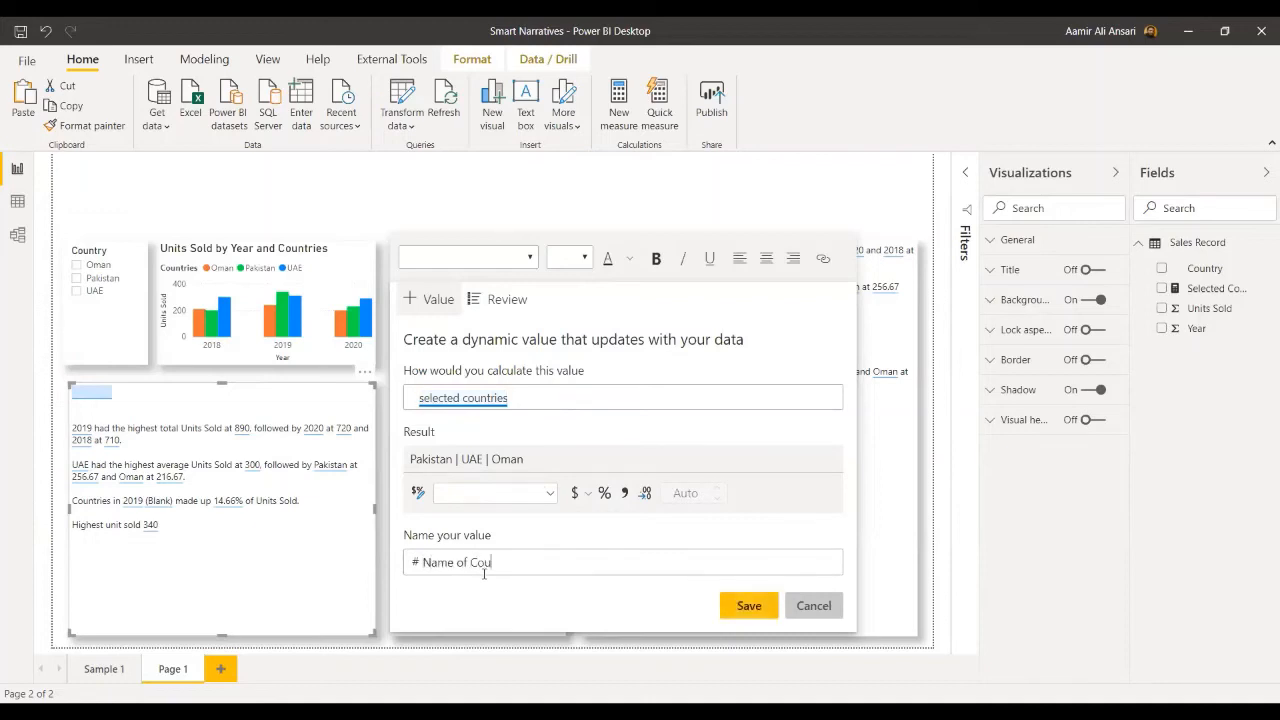
{"action": "type", "text": "ntries Selected"}
{"action": "left_click", "coordinate": [749, 606]}
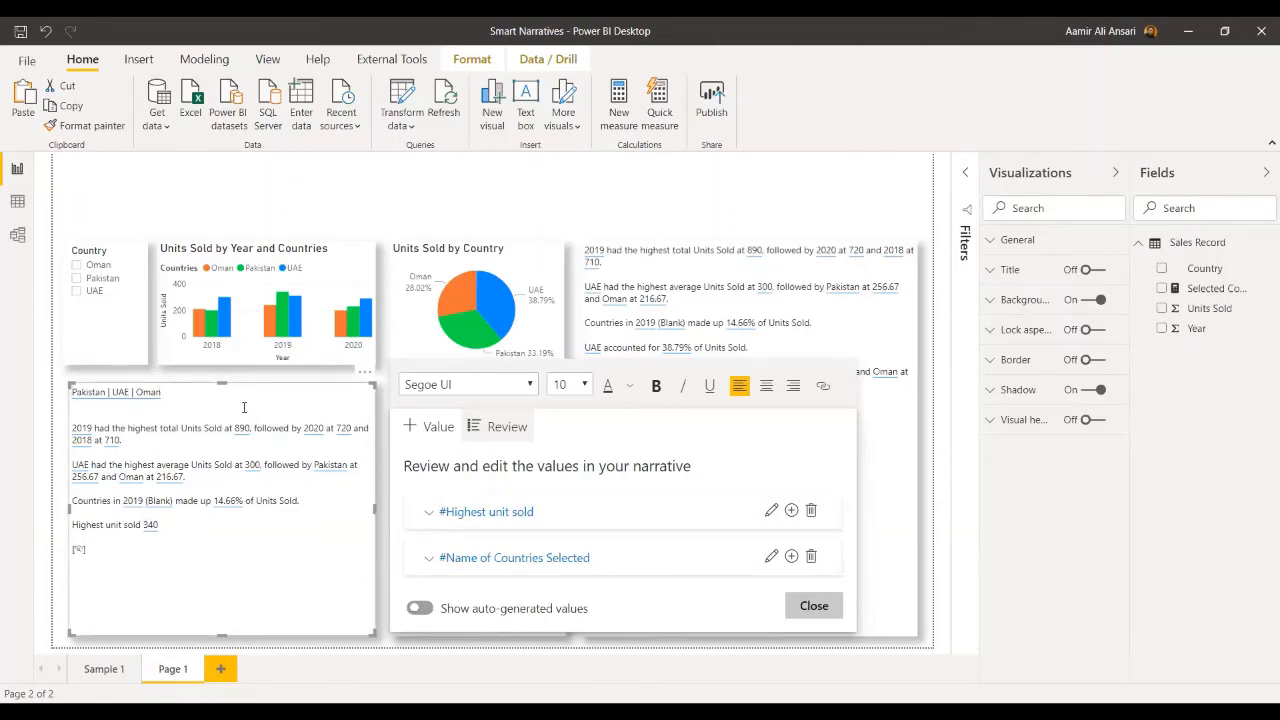
- Add the heading "Smart Narrative for Selected Visual" on a new line above the selected countries
{"action": "key", "text": "Return"}
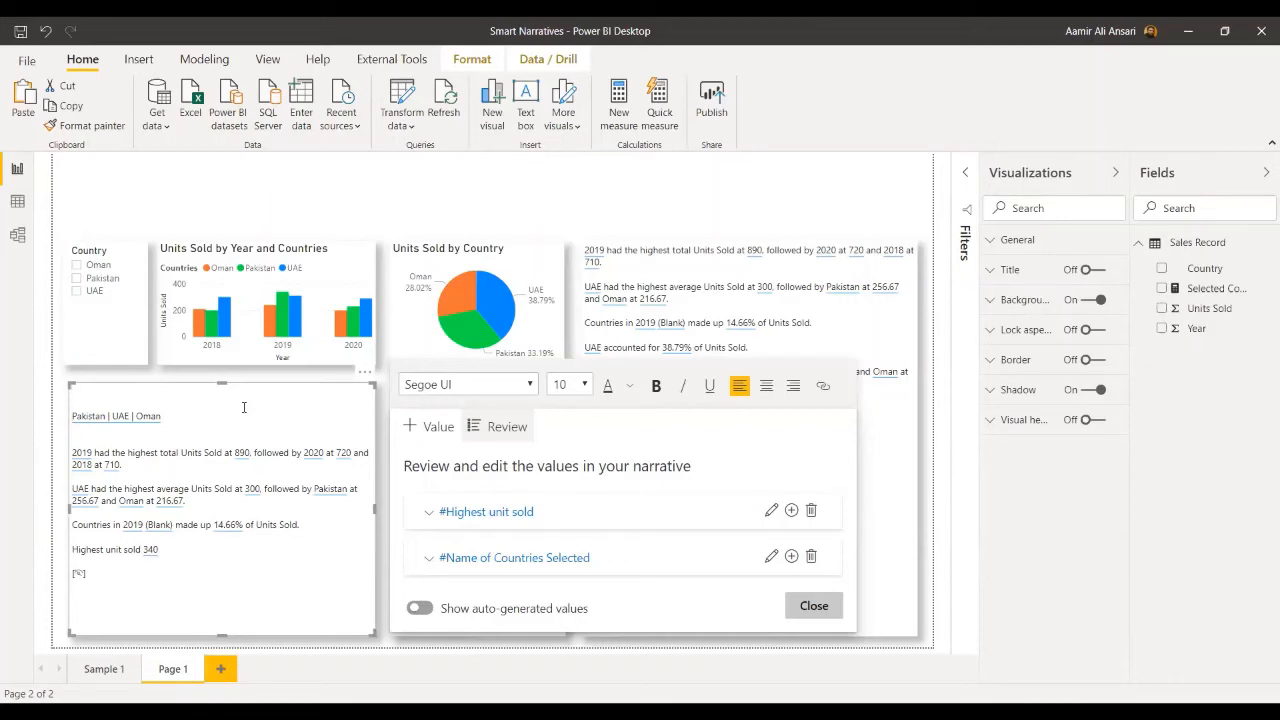
{"action": "type", "text": "Smart Narrative for Th"}
{"action": "key", "text": "BackSpace"}
{"action": "type", "text": "Visual"}
{"action": "type", "text": "Selected"}
- Format the heading "Smart Narrative for Selected Visual" as bold, dark blue, centred and size 14
{"action": "left_click_drag", "start_coordinate": [212, 392], "coordinate": [74, 392]}
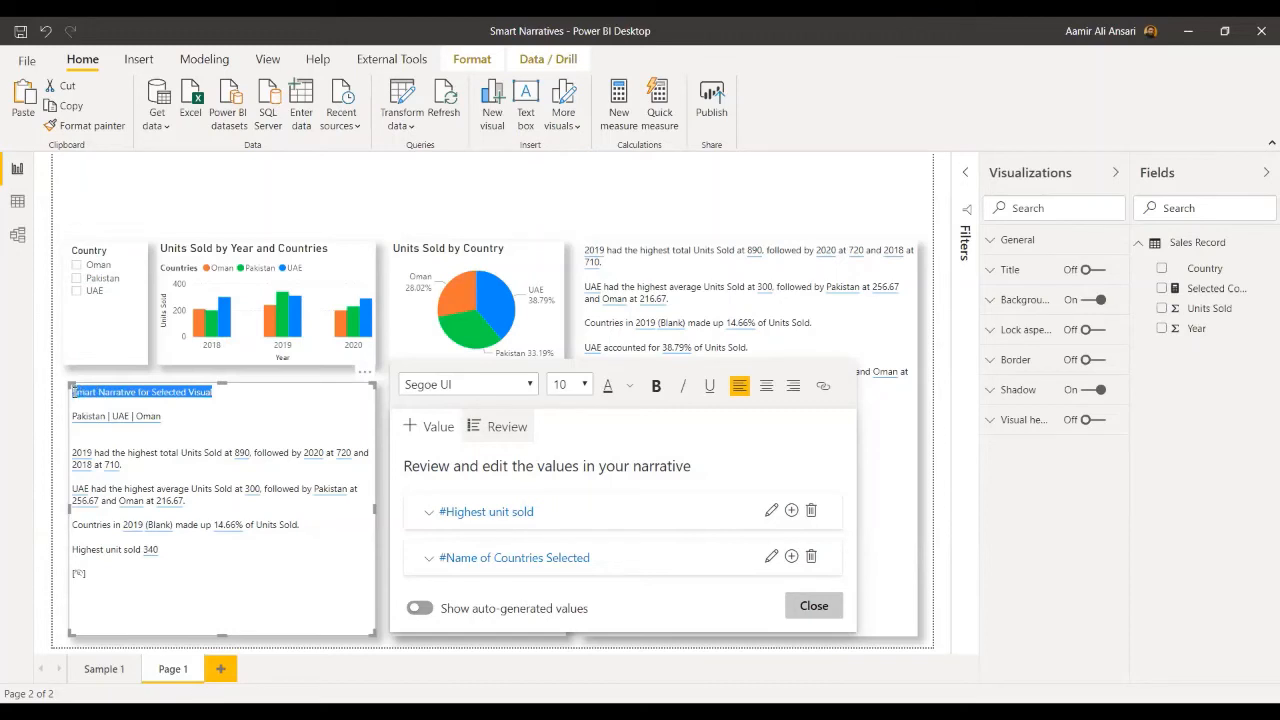
{"action": "left_click", "coordinate": [657, 387]}
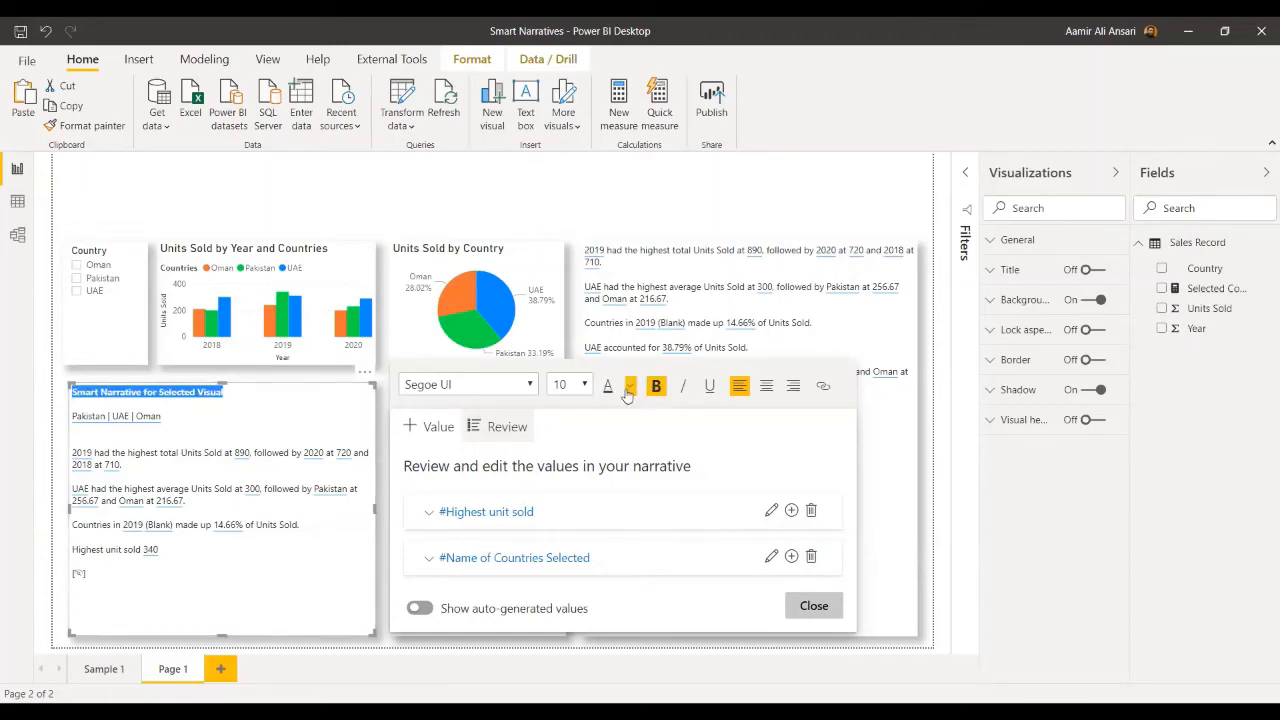
{"action": "left_click", "coordinate": [629, 390]}
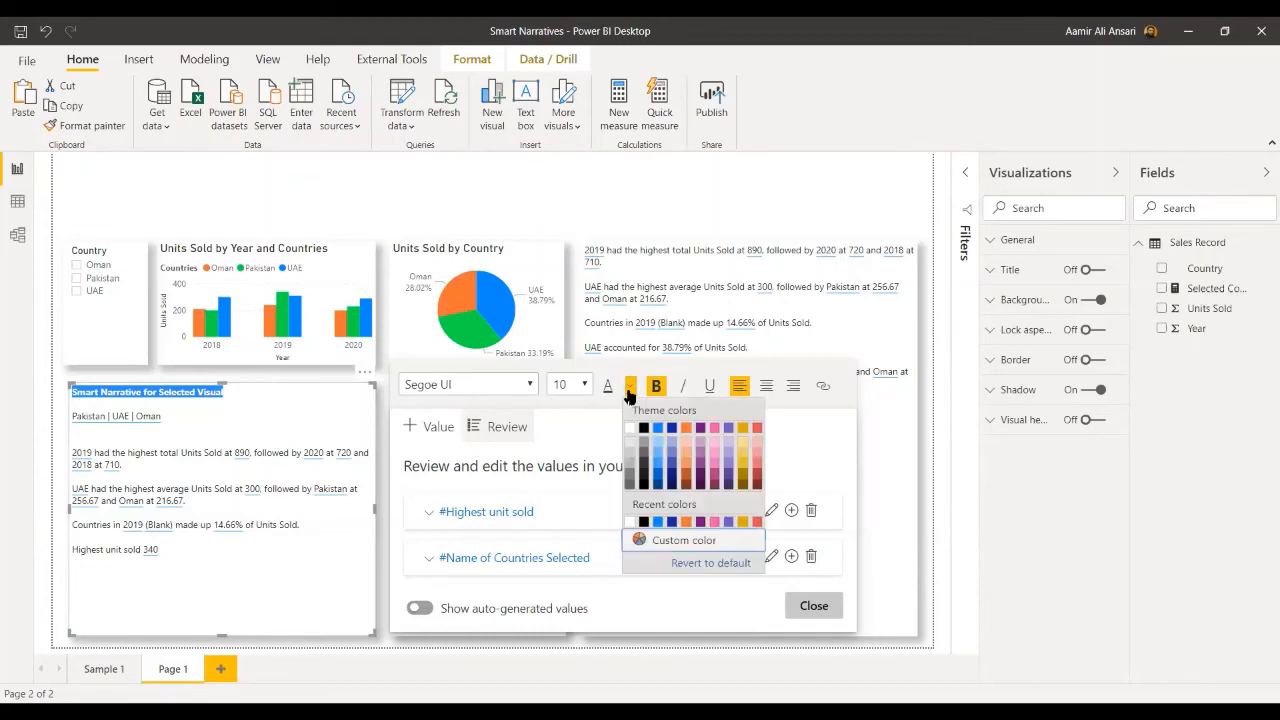
{"action": "left_click", "coordinate": [671, 486]}
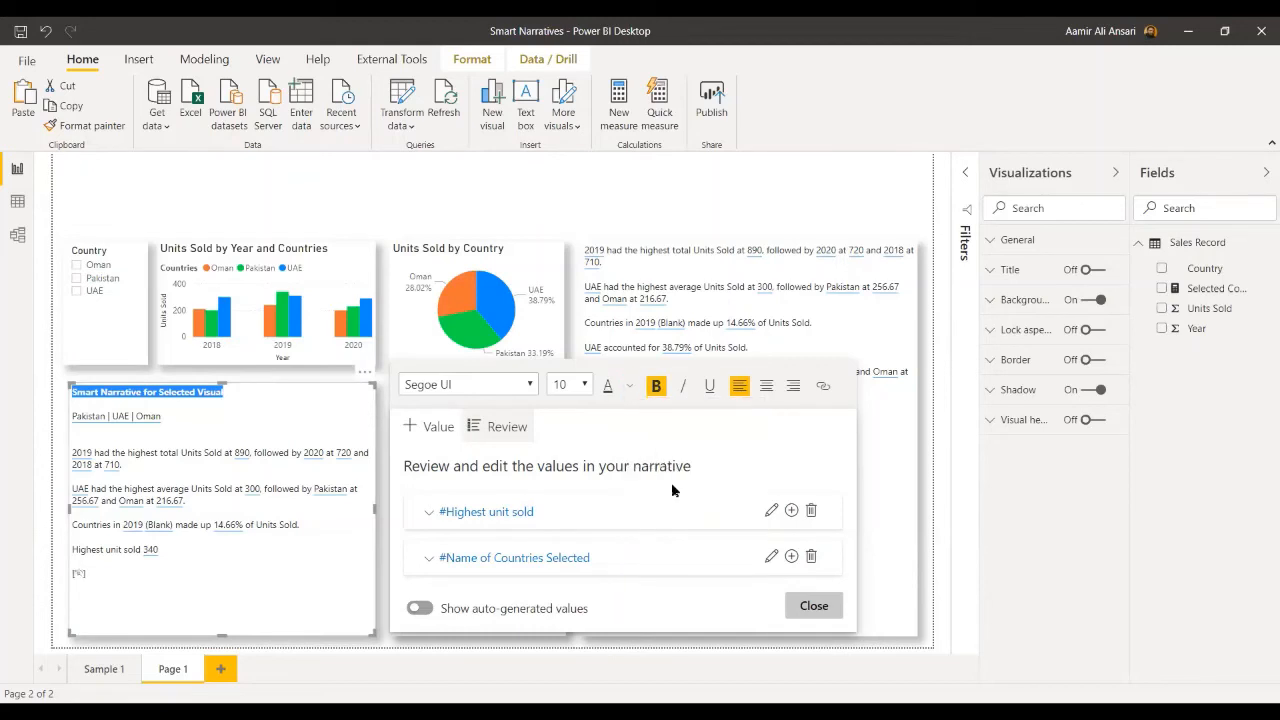
{"action": "left_click", "coordinate": [766, 386]}
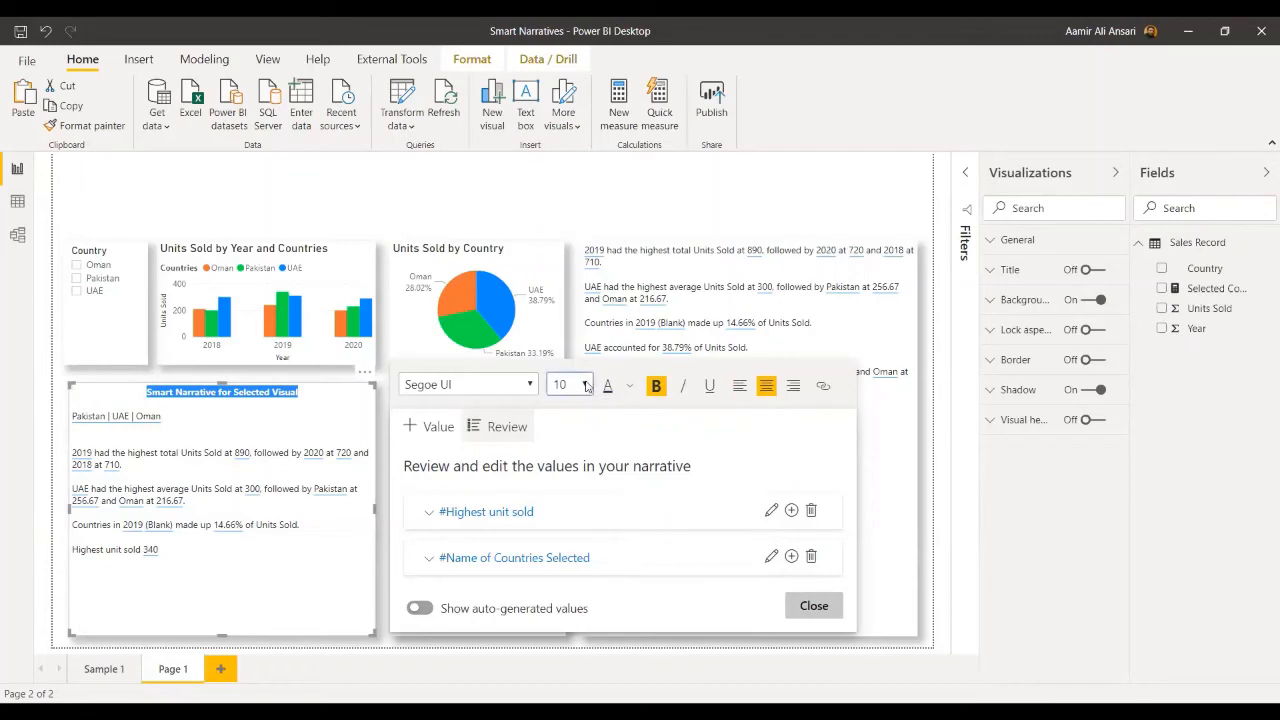
{"action": "left_click", "coordinate": [586, 386]}
{"action": "left_click", "coordinate": [568, 154]}
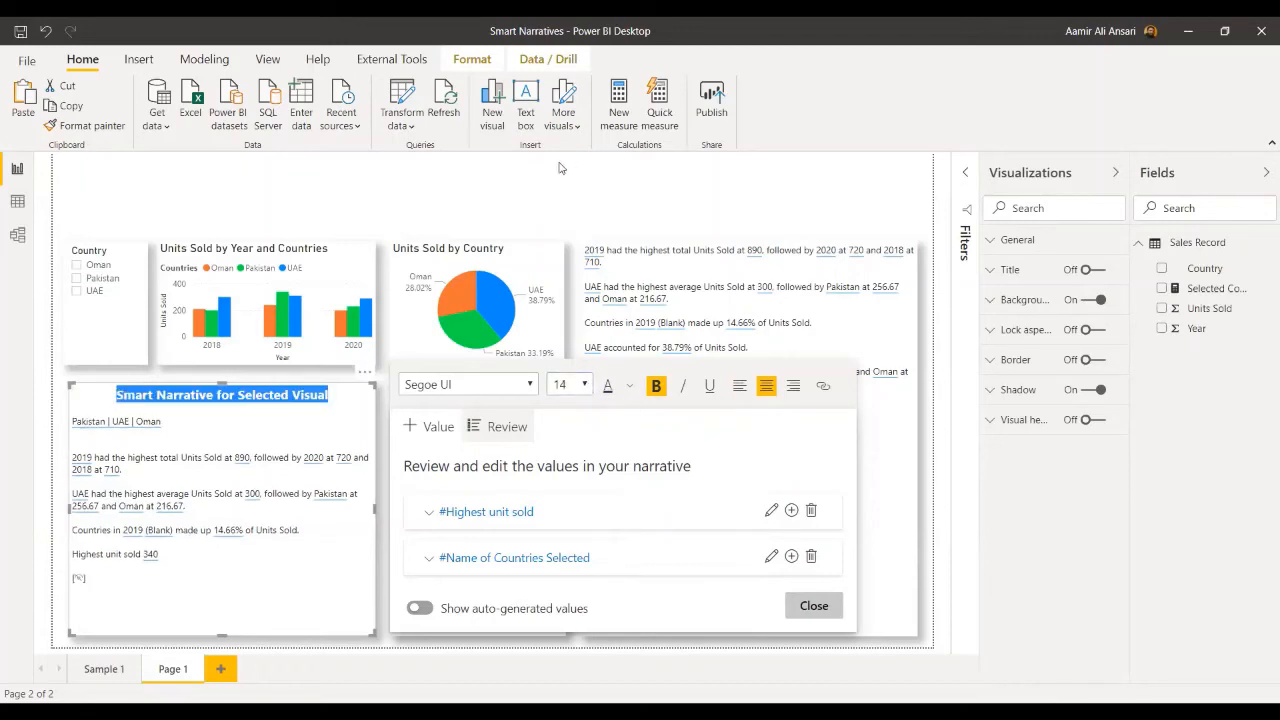
{"action": "left_click", "coordinate": [340, 413]}
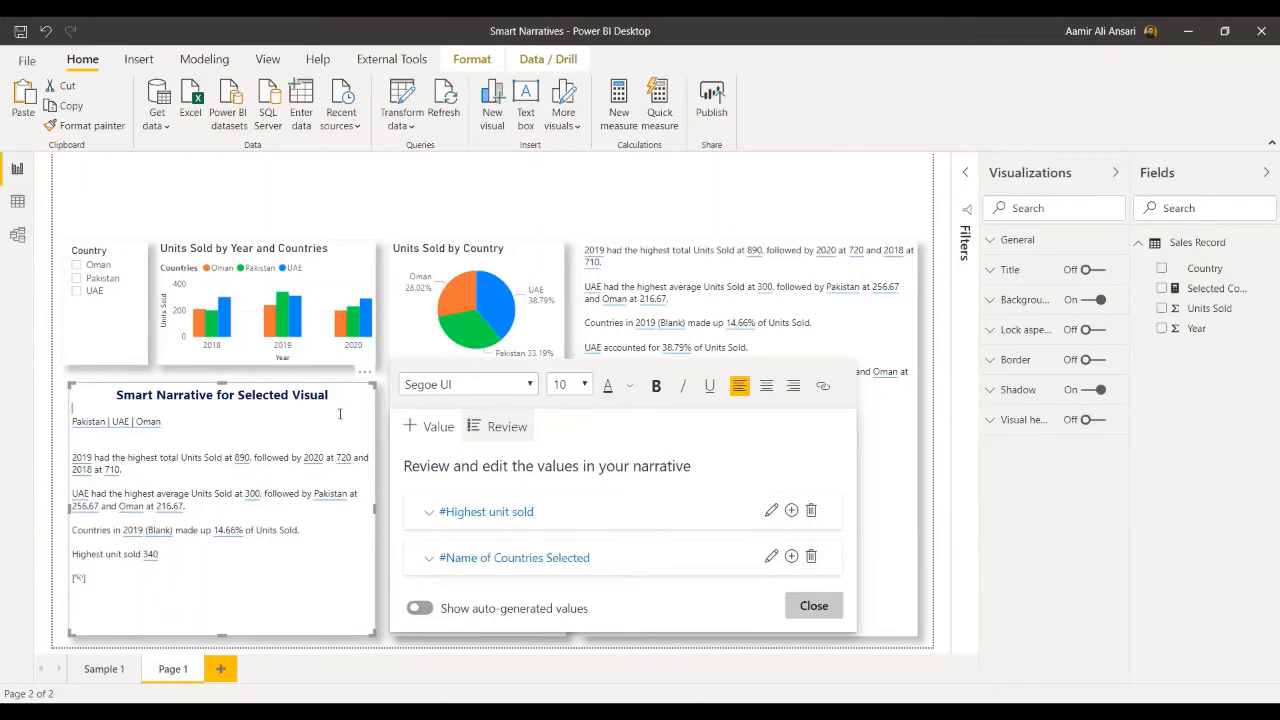
- Add the heading "Page Narrative" above the first paragraph of the whole-page narrative, leaving a blank line beneath it
{"action": "left_click", "coordinate": [710, 270]}
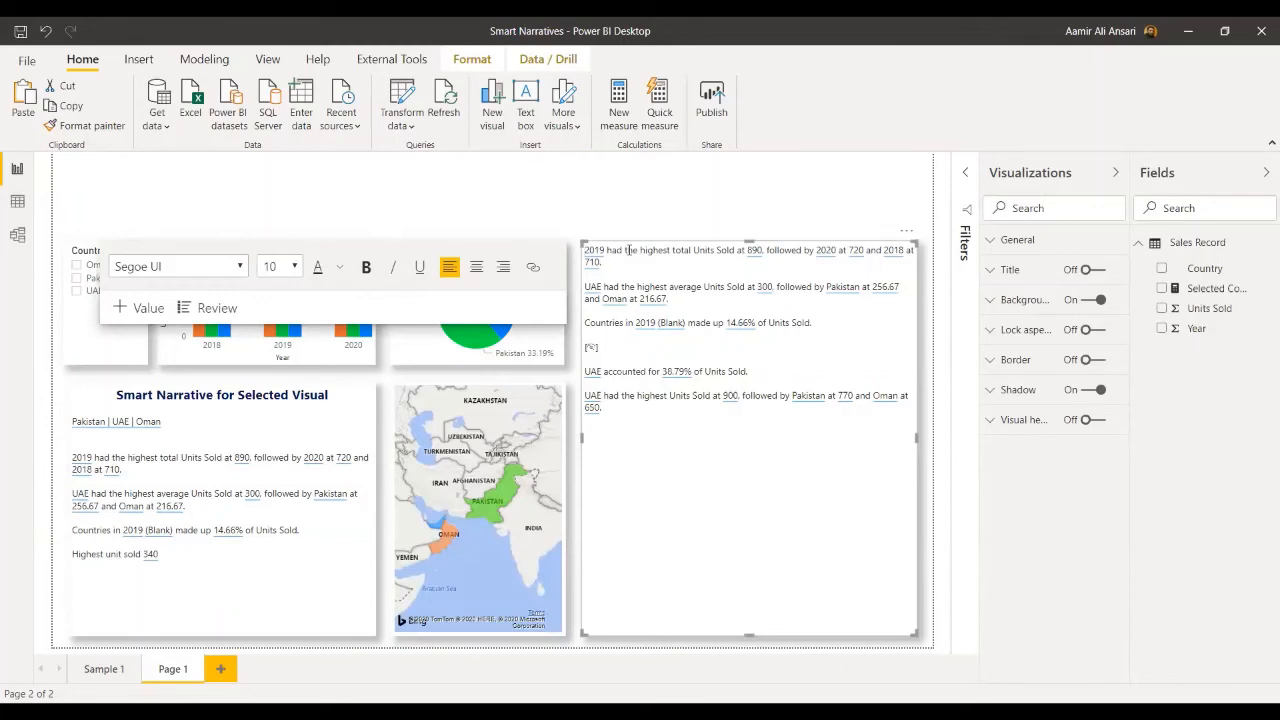
{"action": "key", "text": "Return"}
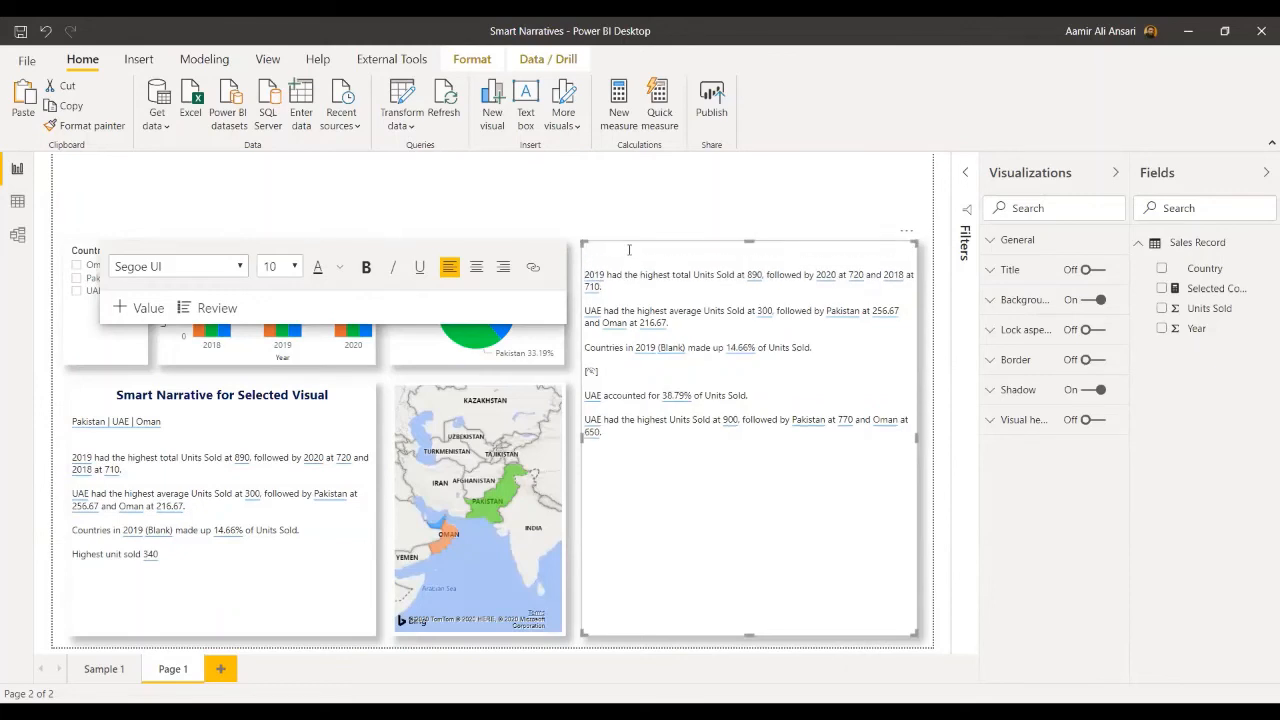
{"action": "key", "text": "Return"}
{"action": "type", "text": "Pa"}
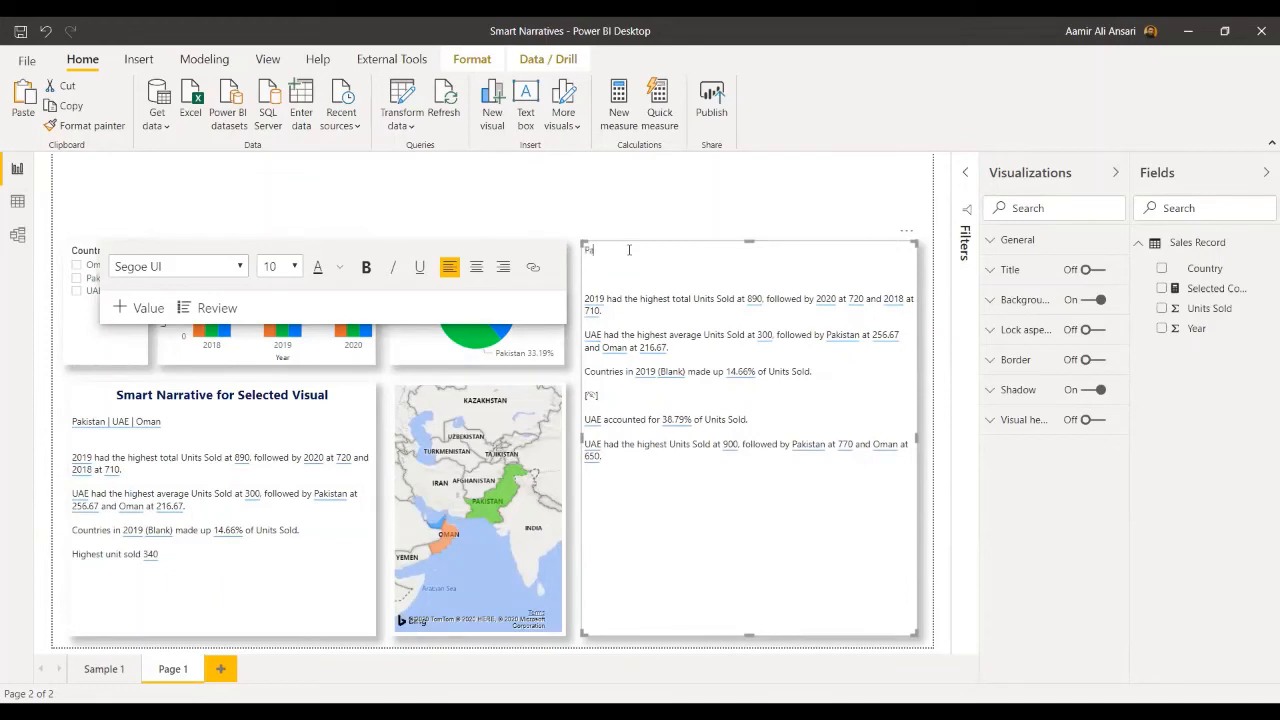
{"action": "type", "text": "ge Narrative"}
- Format the heading "Page Narrative" as bold, dark red, size 14 and centred
{"action": "left_click_drag", "start_coordinate": [647, 250], "coordinate": [586, 250]}
{"action": "left_click", "coordinate": [365, 268]}
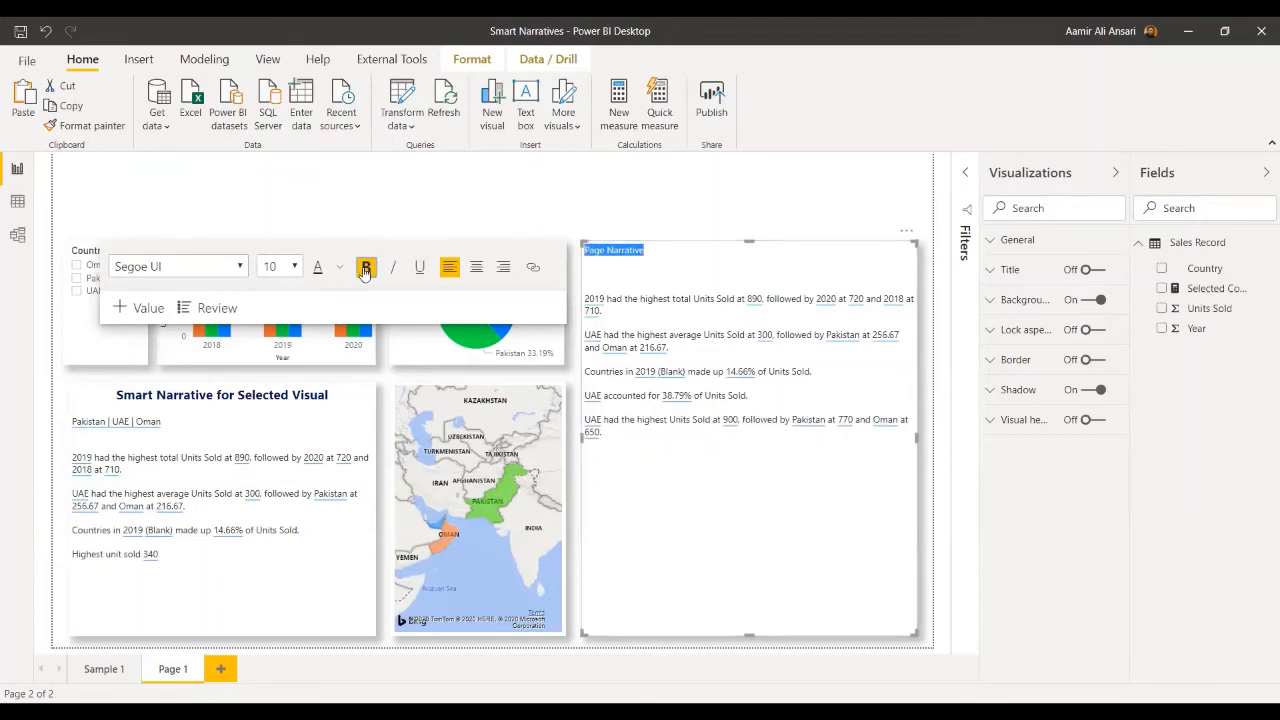
{"action": "left_click", "coordinate": [340, 270]}
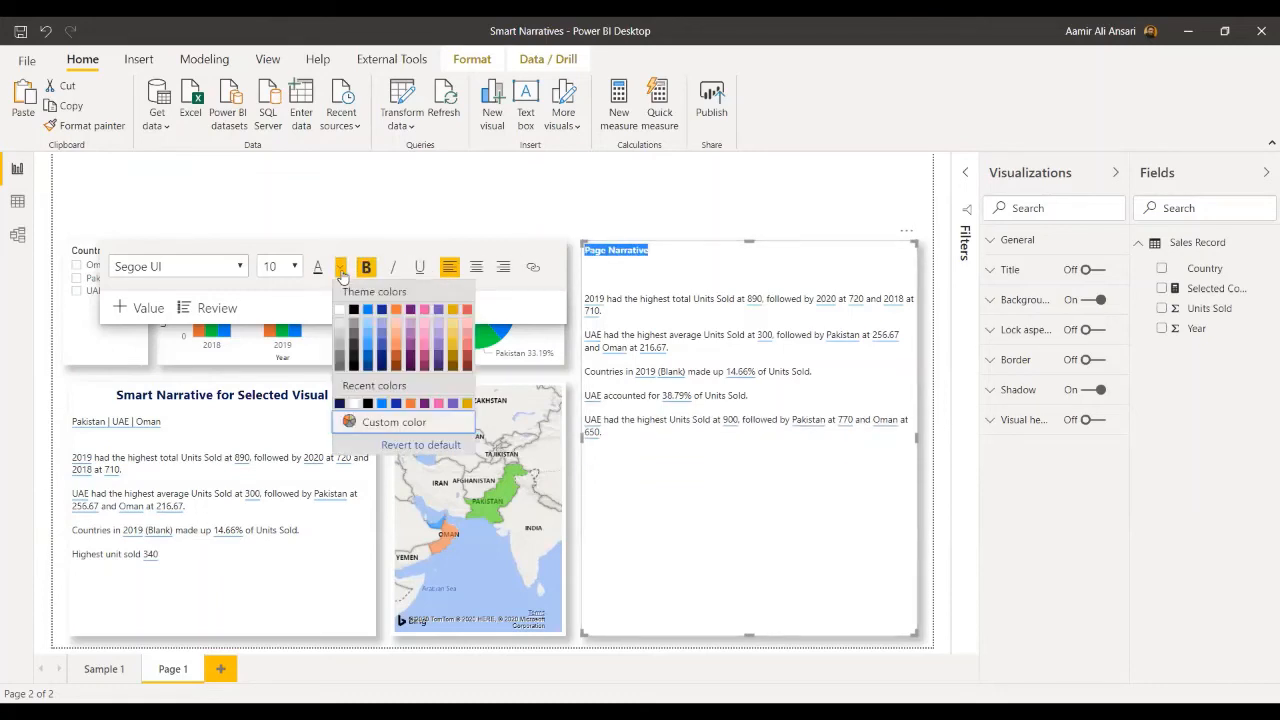
{"action": "left_click", "coordinate": [465, 368]}
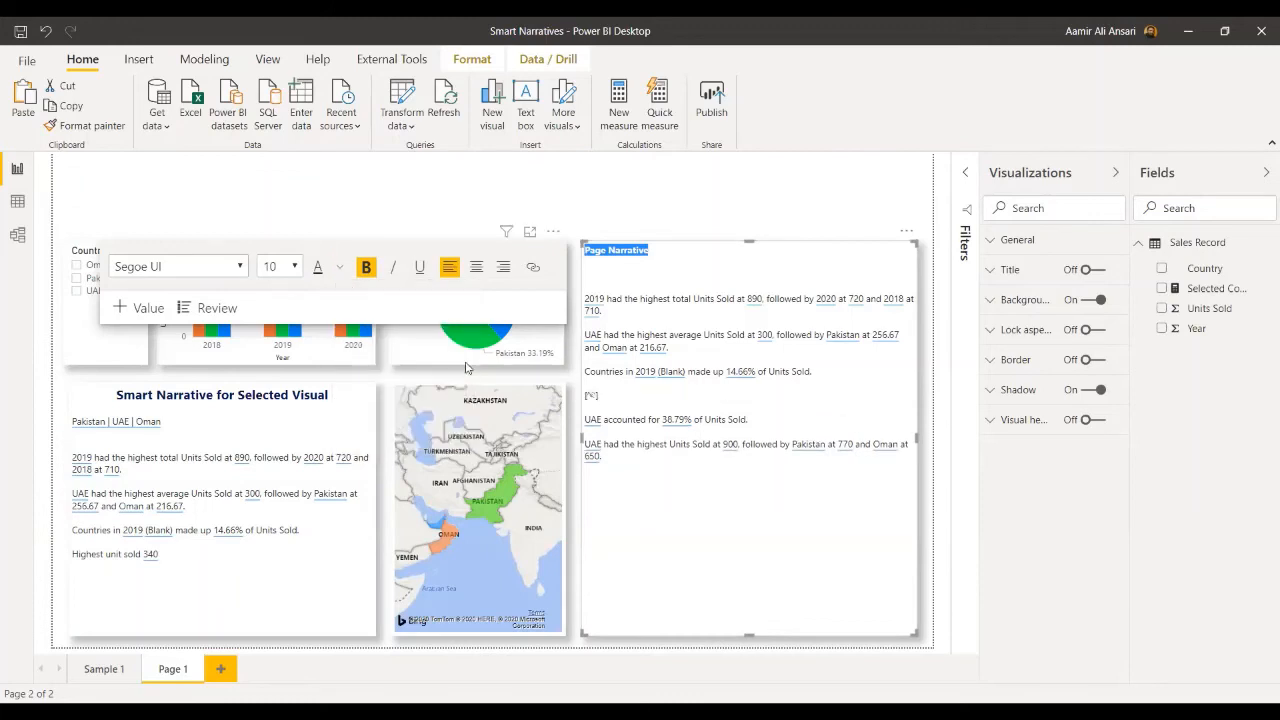
{"action": "left_click", "coordinate": [294, 267]}
{"action": "left_click", "coordinate": [272, 405]}
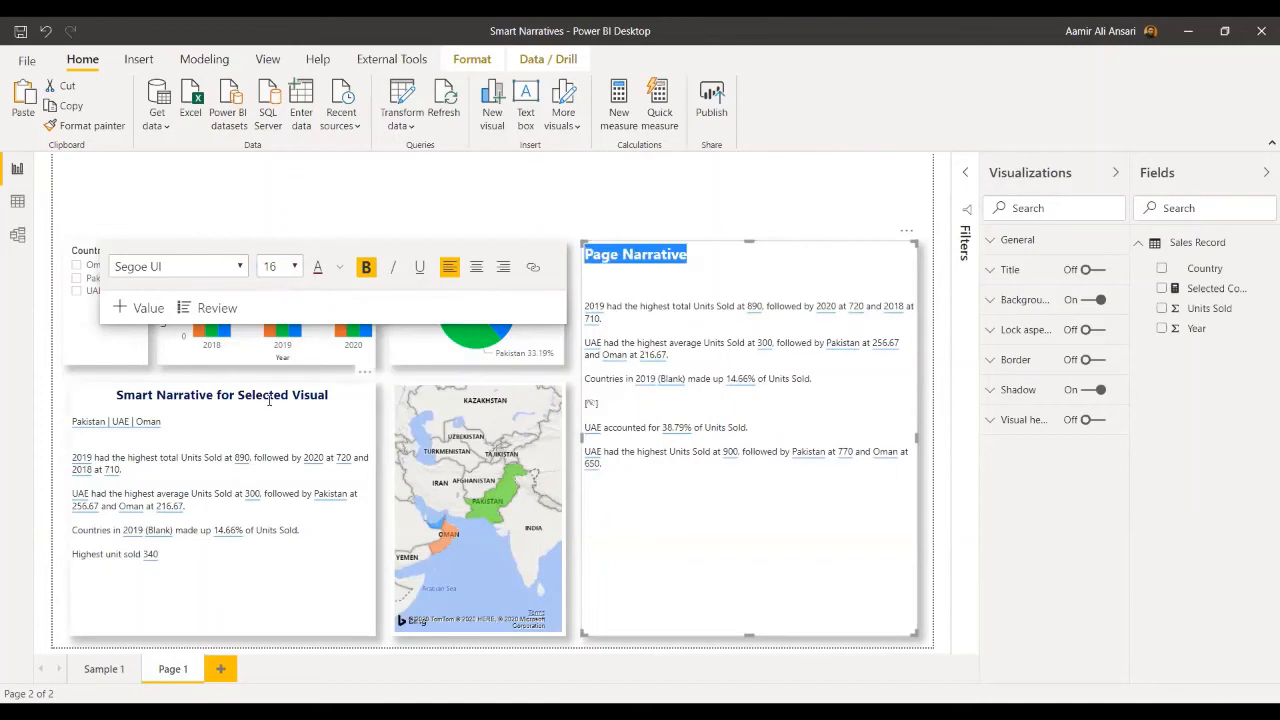
{"action": "left_click", "coordinate": [419, 267]}
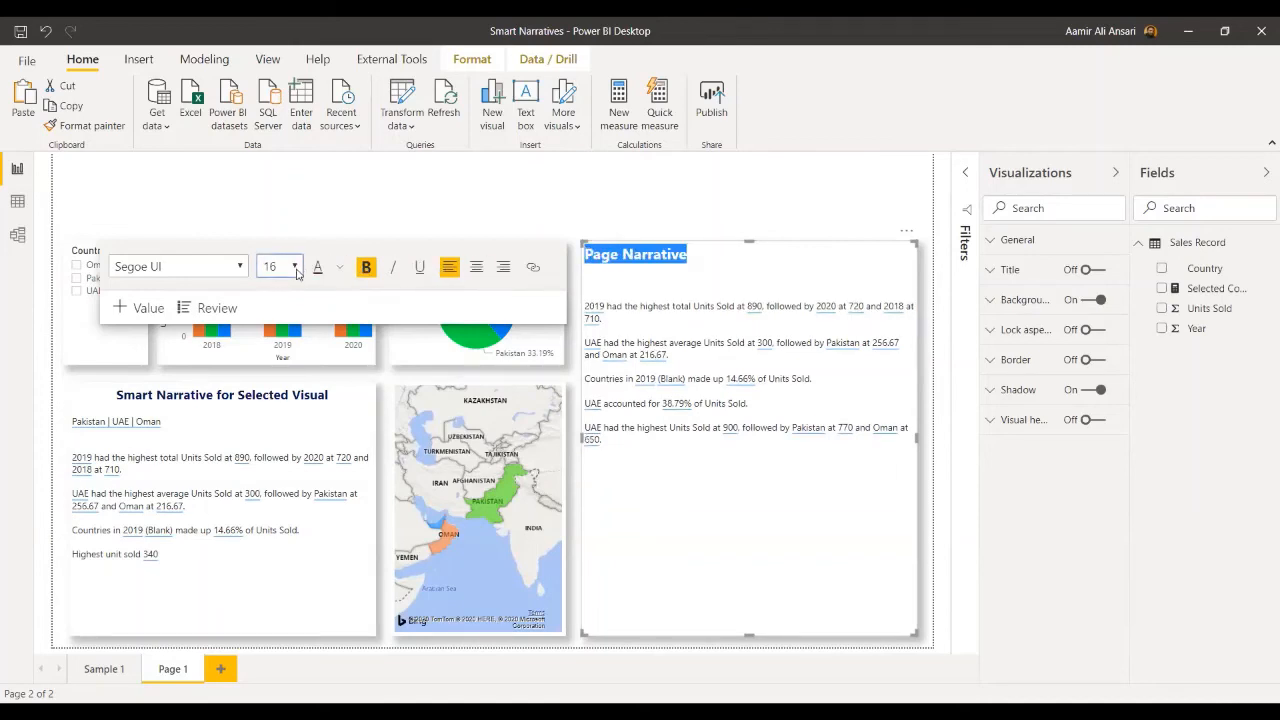
{"action": "left_click", "coordinate": [297, 272]}
{"action": "left_click", "coordinate": [285, 387]}
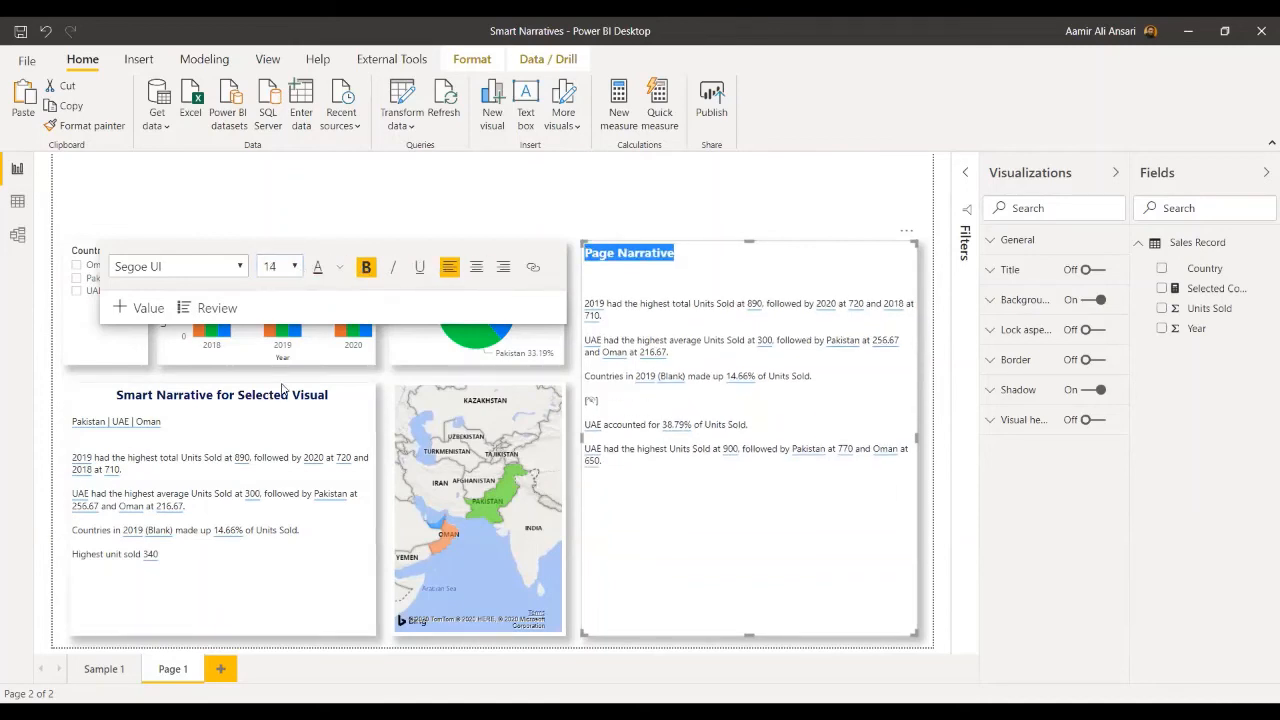
{"action": "left_click", "coordinate": [477, 268]}
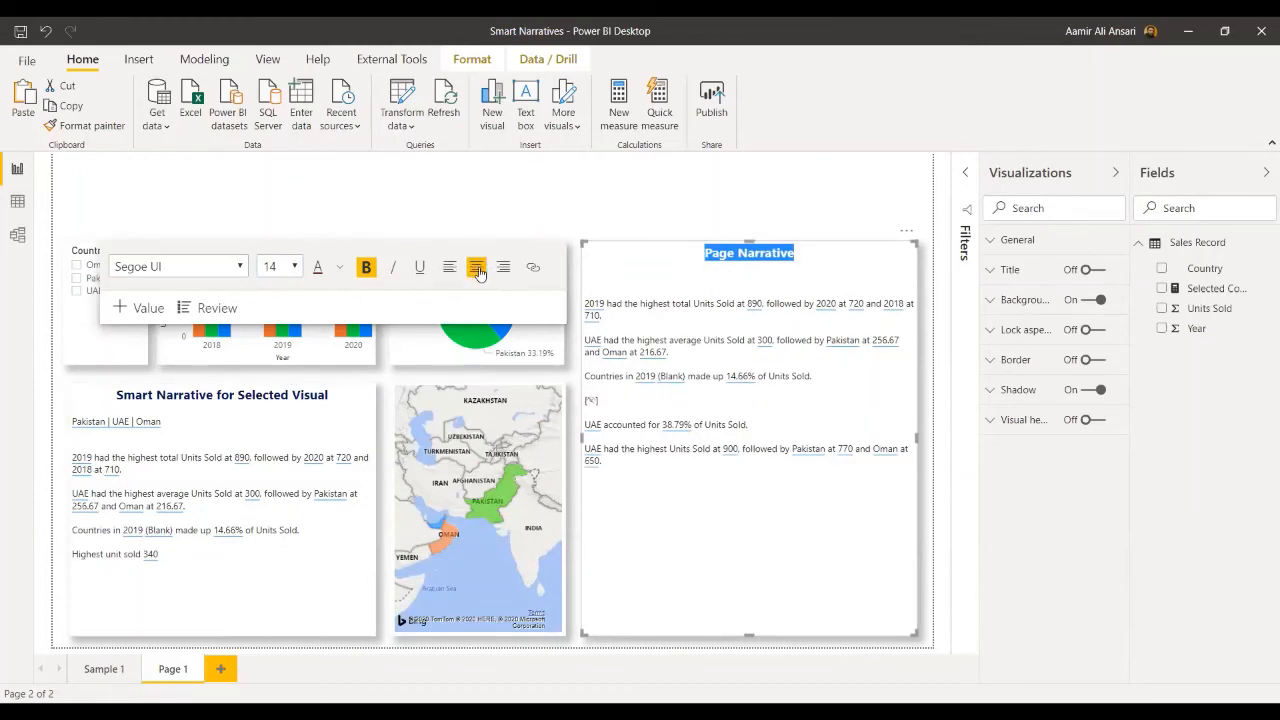
- Add a dynamic value calculated as "selected countries" on a new line below the "Page Narrative" heading
{"action": "left_click", "coordinate": [676, 268]}
{"action": "key", "text": "Return"}
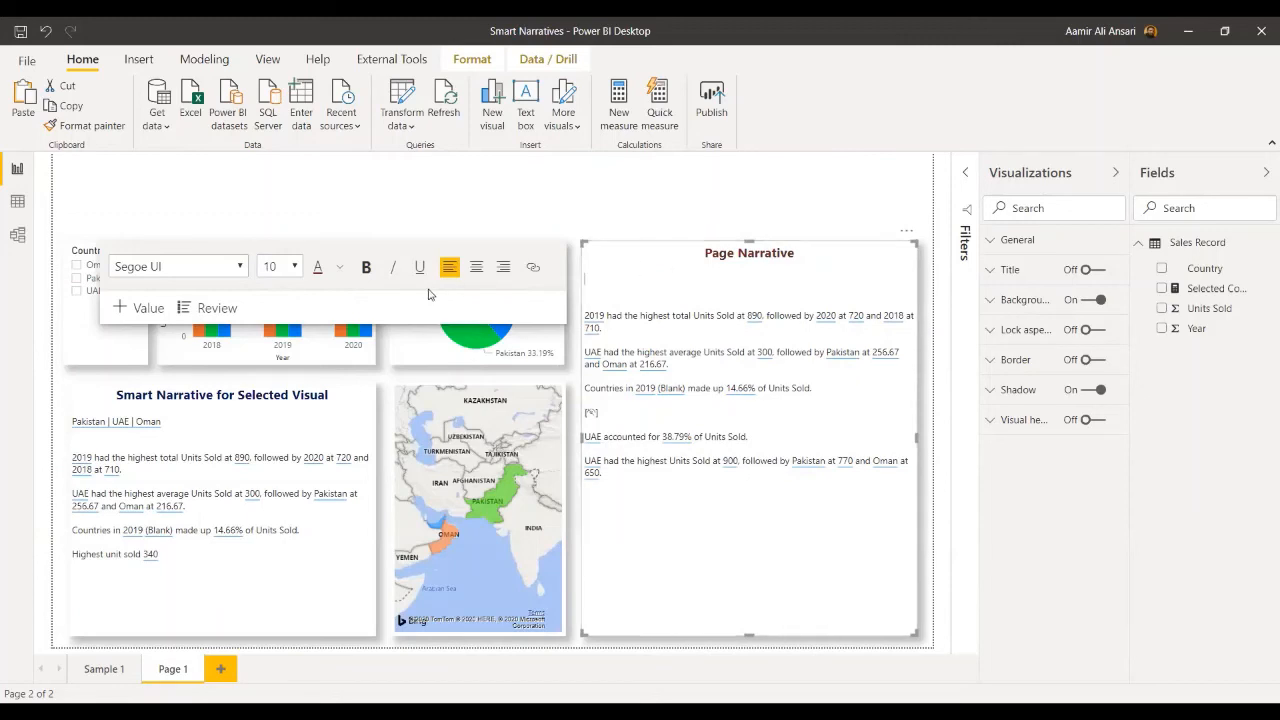
{"action": "left_click", "coordinate": [150, 309]}
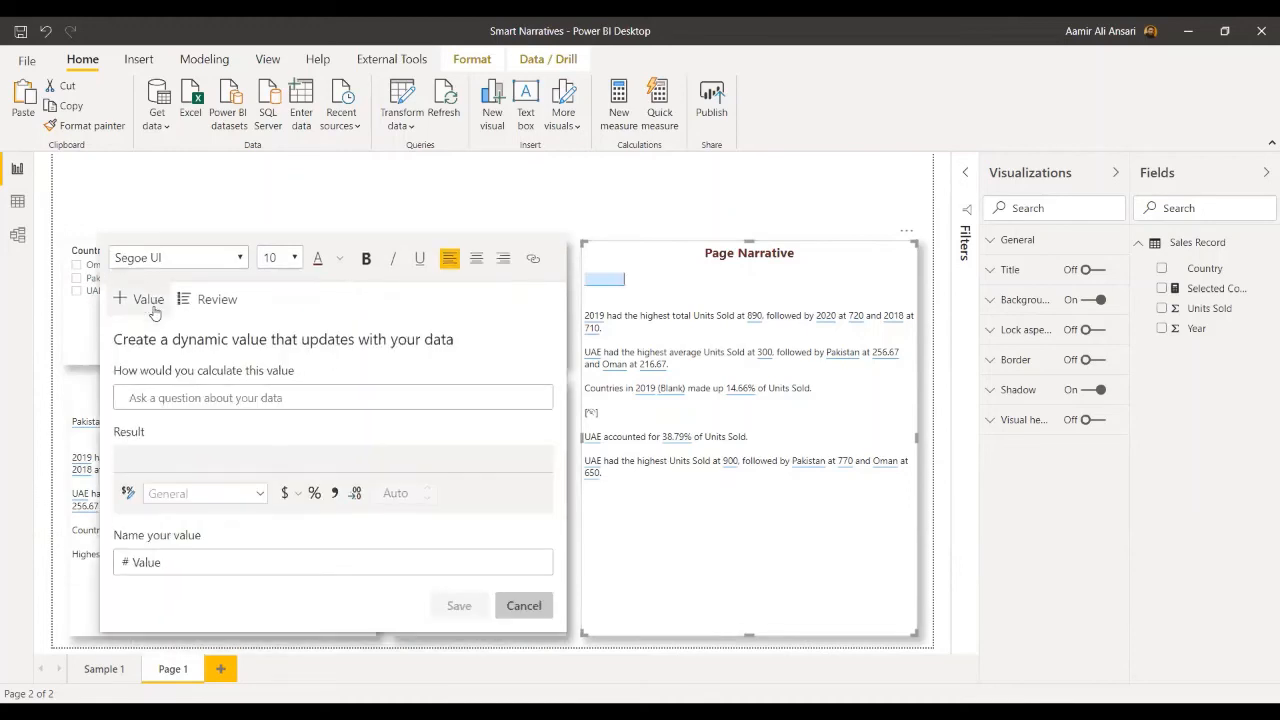
{"action": "left_click", "coordinate": [198, 402]}
{"action": "type", "text": "selecte"}
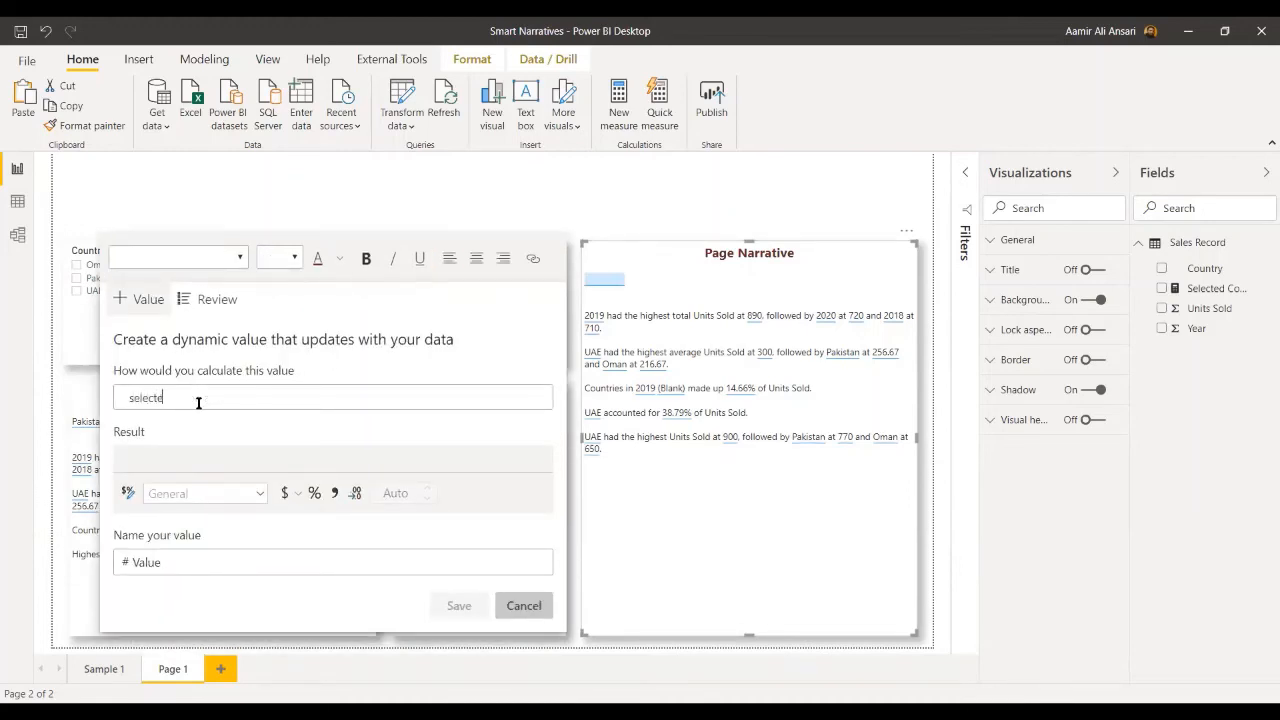
{"action": "type", "text": "d"}
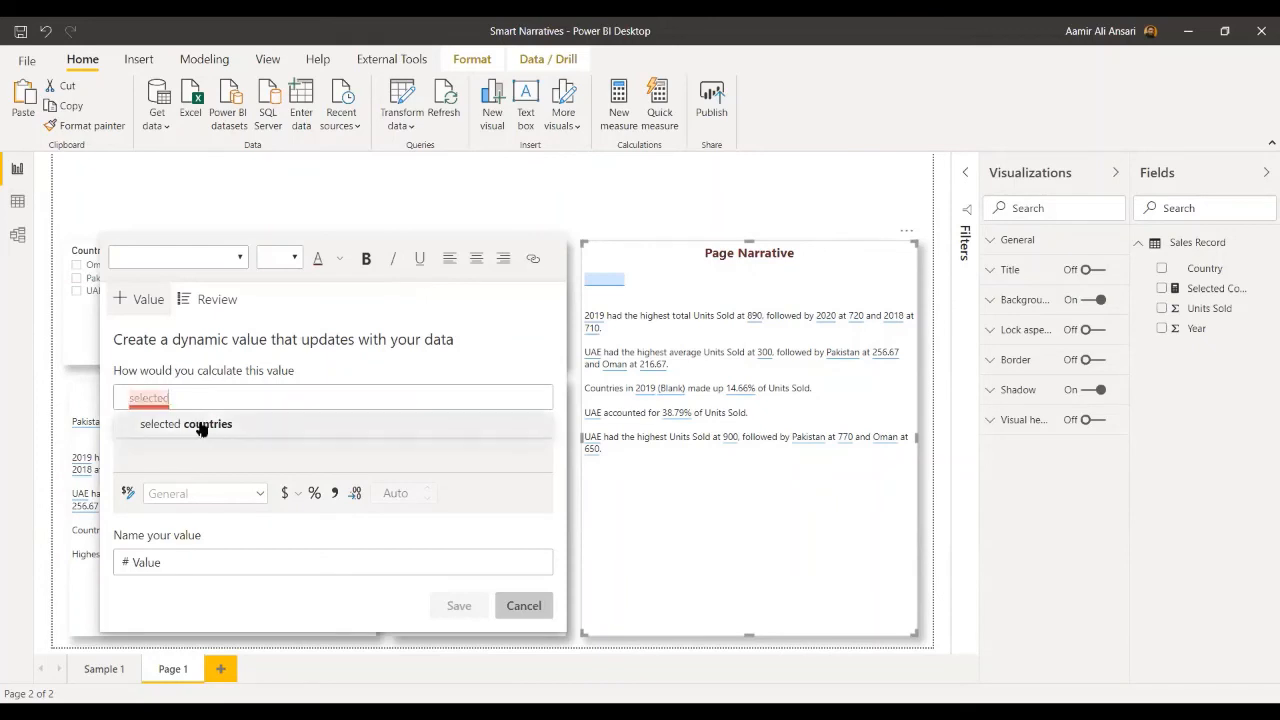
{"action": "left_click", "coordinate": [199, 423]}
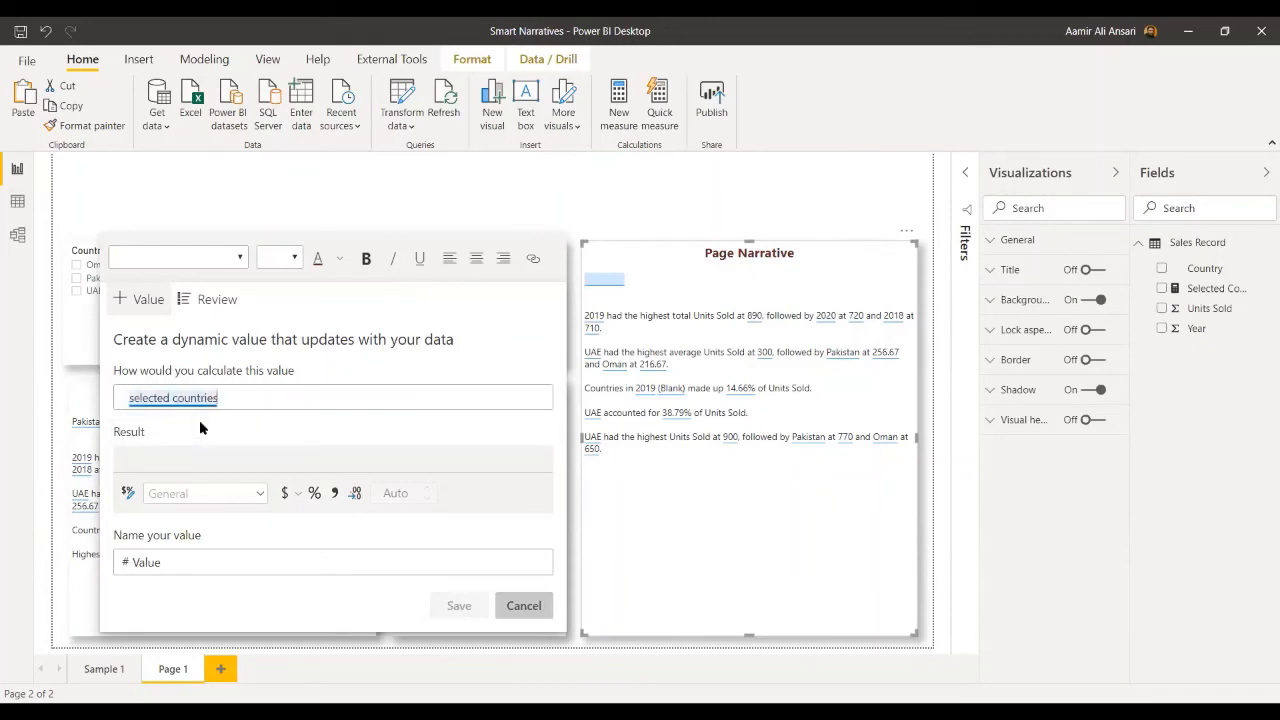
- Name the new dynamic value "Selected Countries" and save it to the page narrative
{"action": "left_click", "coordinate": [187, 562]}
{"action": "key", "text": "BackSpace"}
{"action": "key", "text": "BackSpace"}
{"action": "key", "text": "BackSpace"}
{"action": "key", "text": "BackSpace"}
{"action": "key", "text": "BackSpace"}
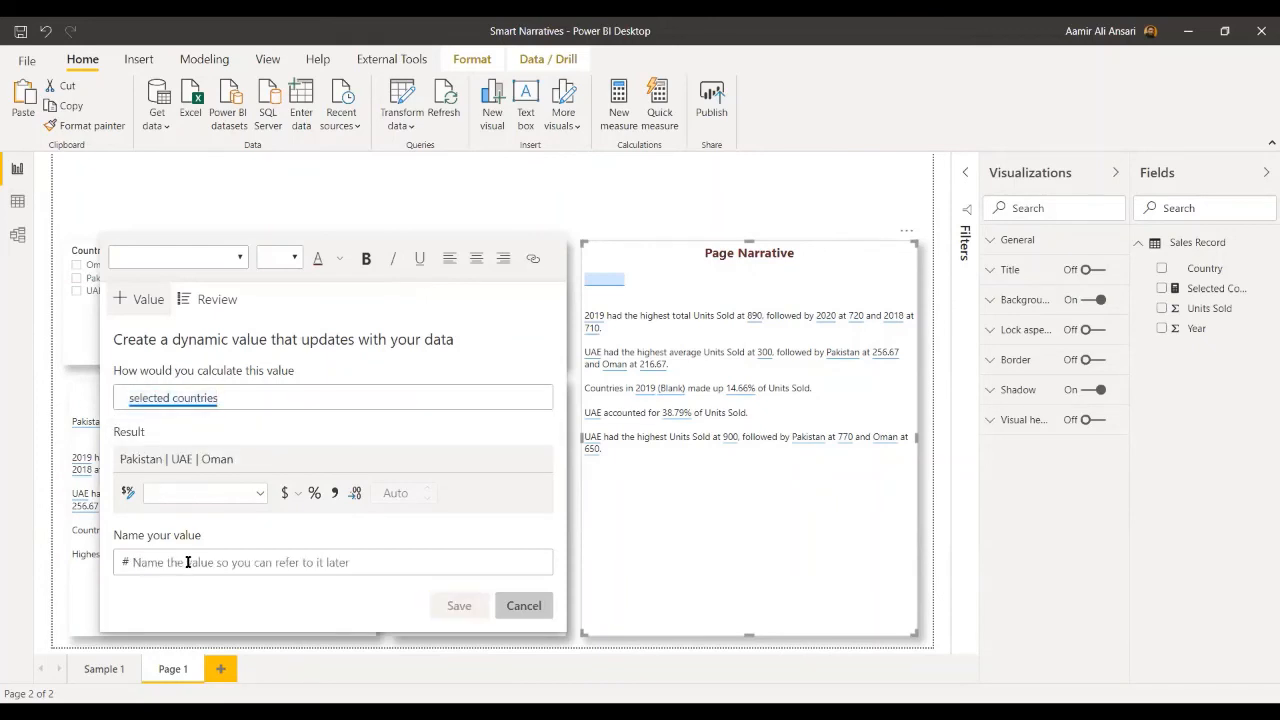
{"action": "type", "text": "Selected"}
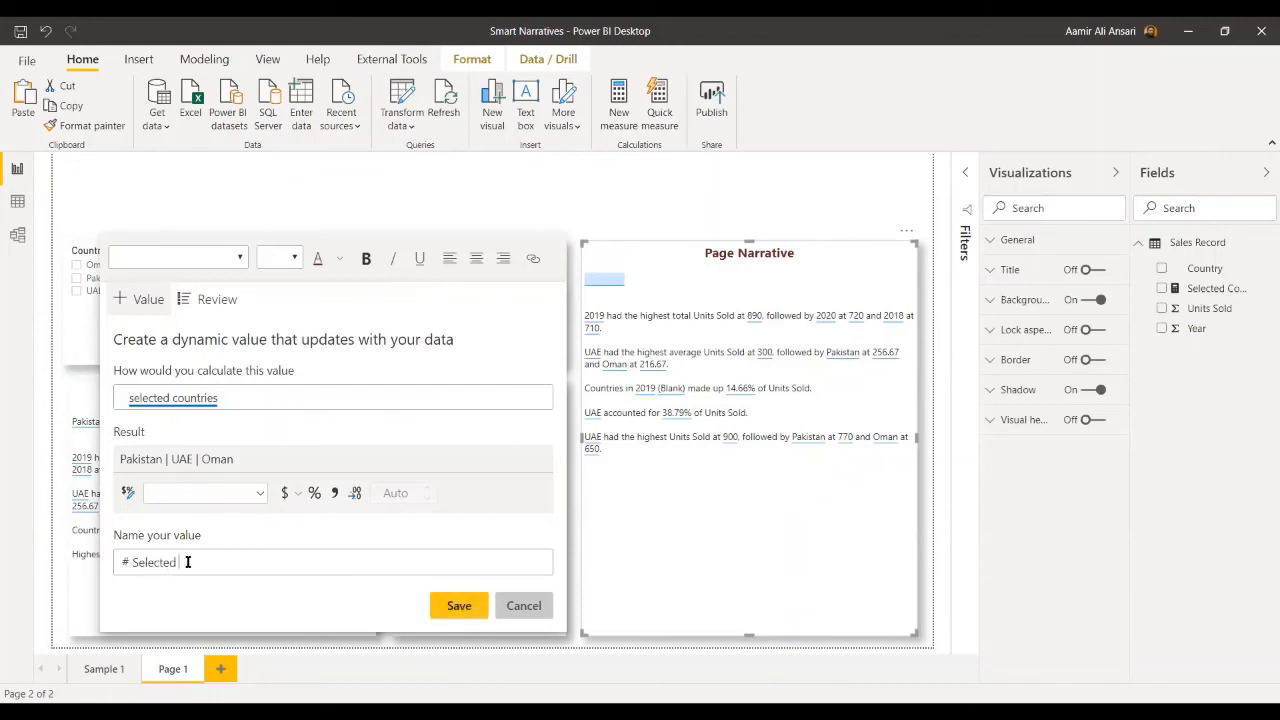
{"action": "type", "text": " Countries"}
{"action": "left_click", "coordinate": [458, 606]}
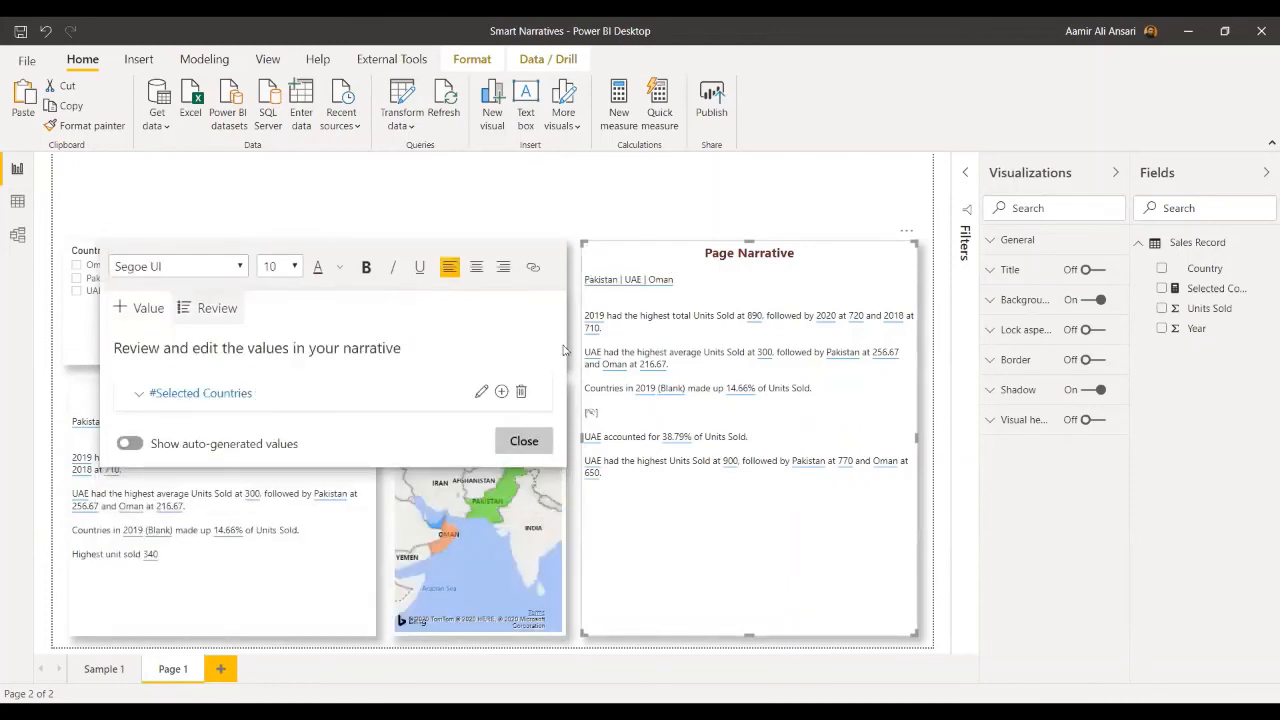
- Centre the selected countries line in both the page narrative and the selected visual's narrative, and deselect the visuals
{"action": "left_click", "coordinate": [476, 268]}
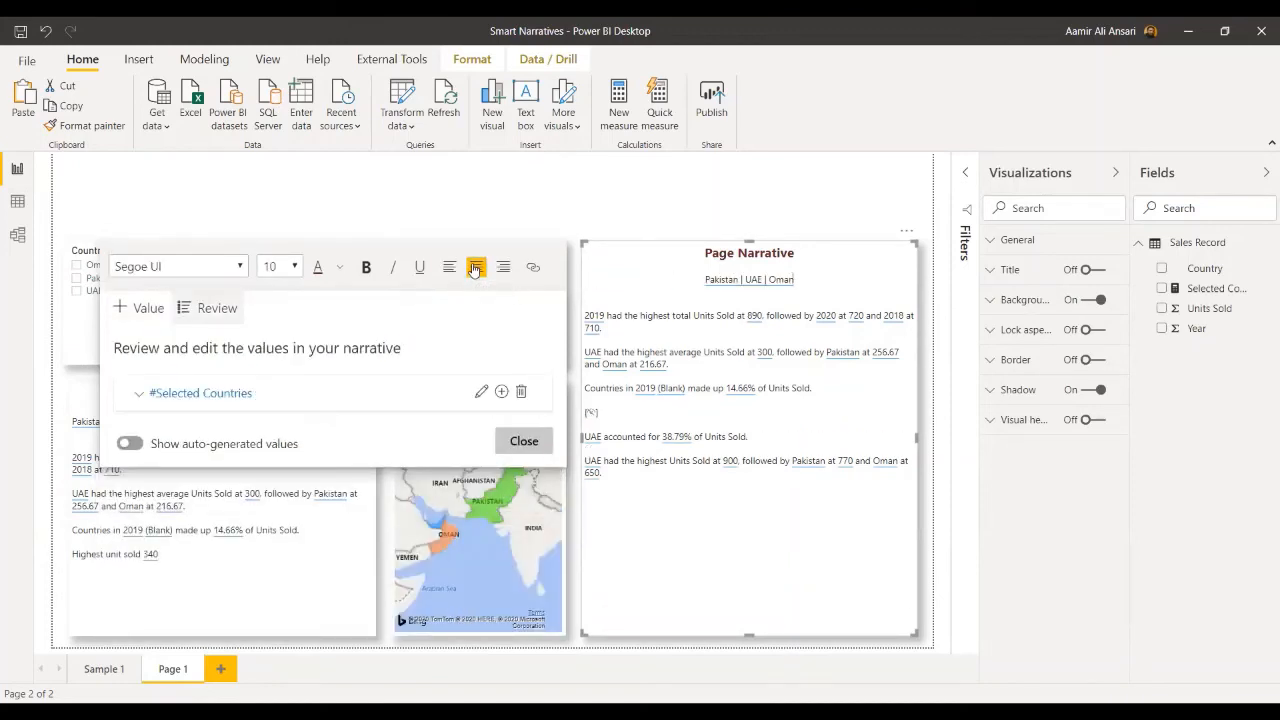
{"action": "left_click", "coordinate": [75, 443]}
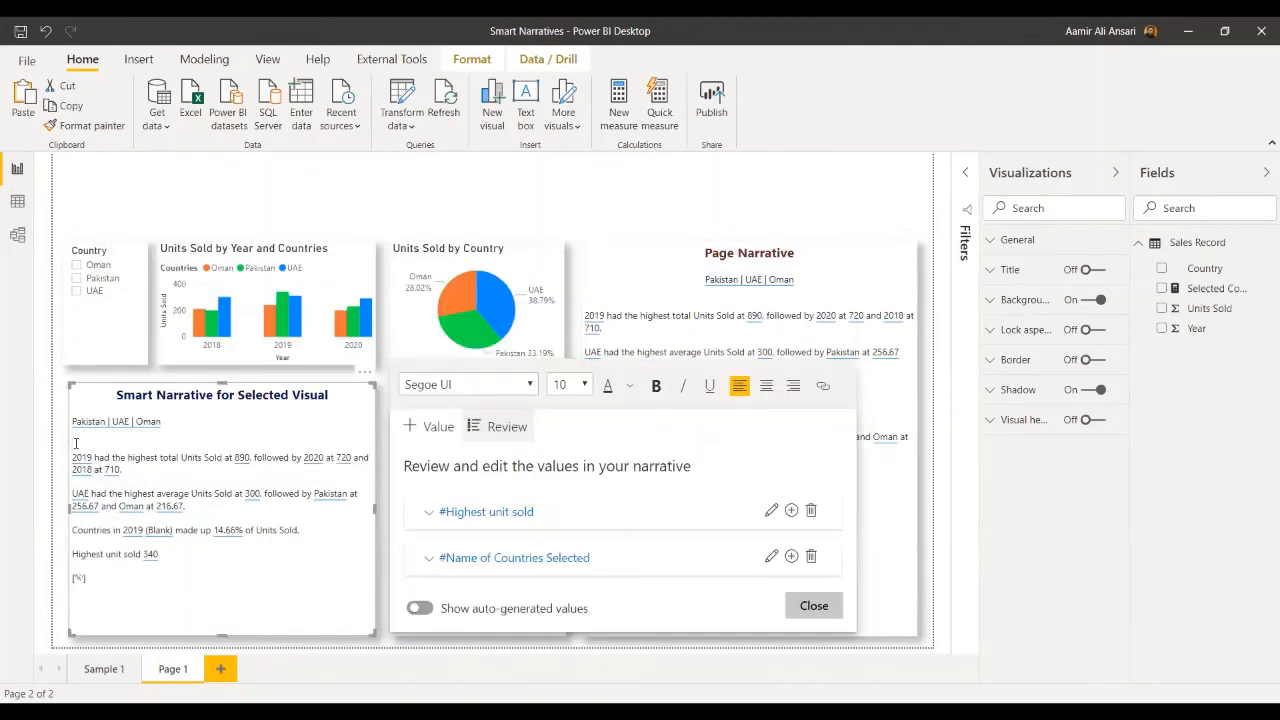
{"action": "left_click", "coordinate": [186, 423]}
{"action": "left_click", "coordinate": [767, 387]}
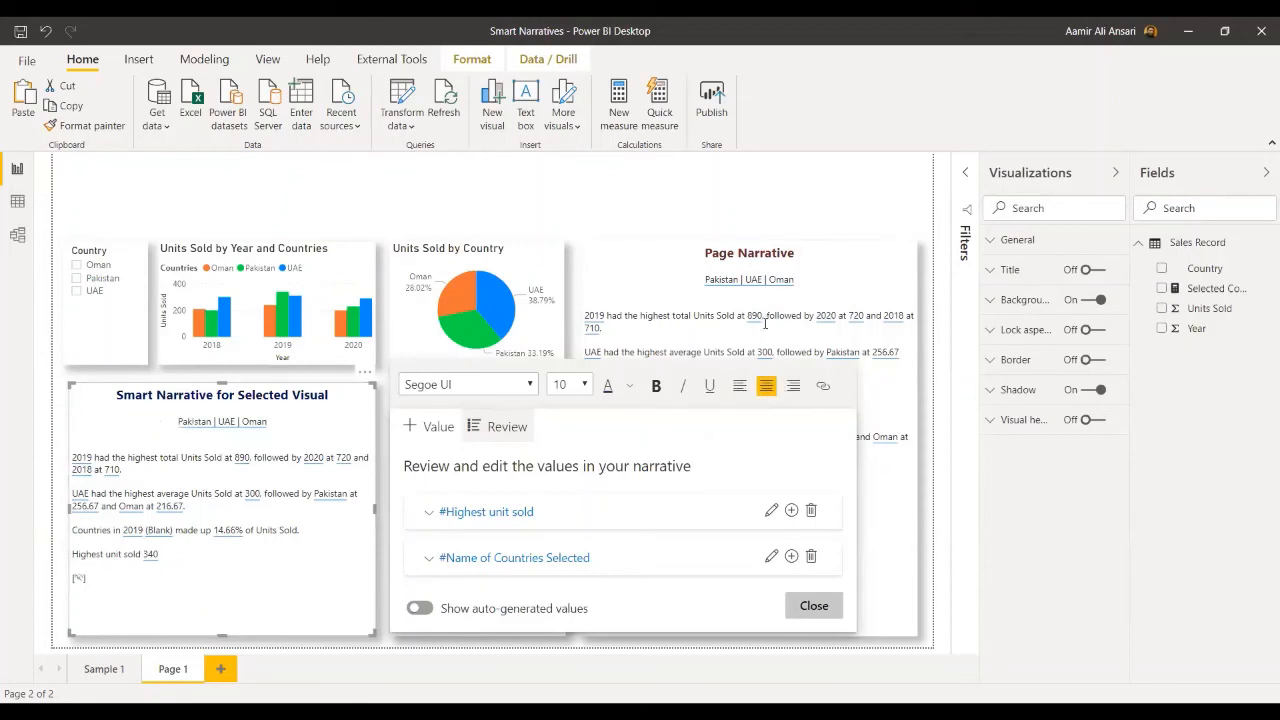
{"action": "left_click", "coordinate": [831, 264]}
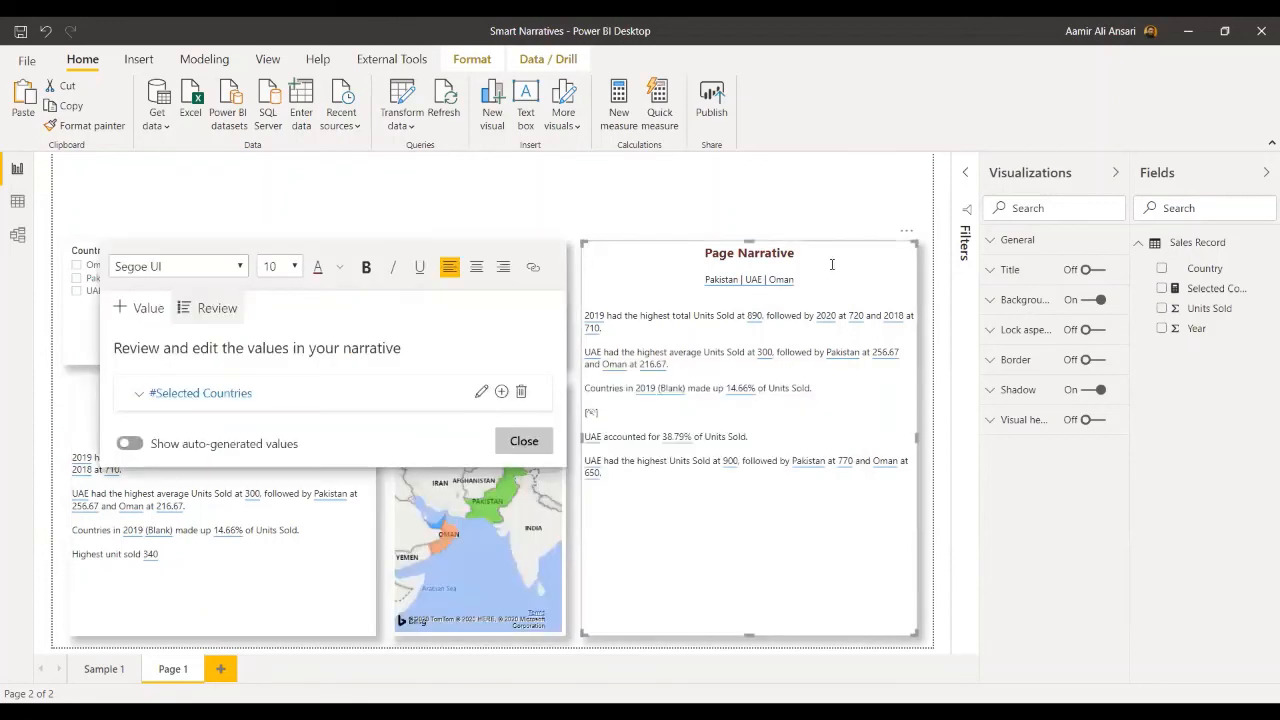
{"action": "left_click", "coordinate": [787, 208]}
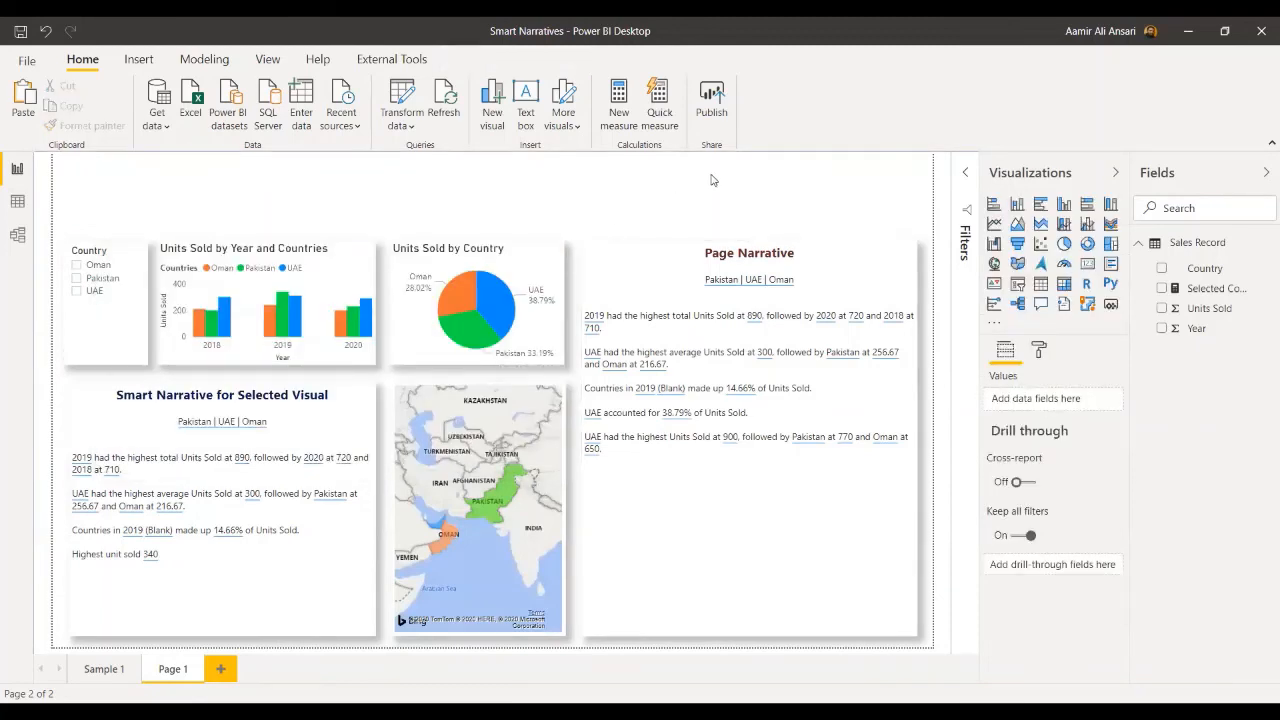